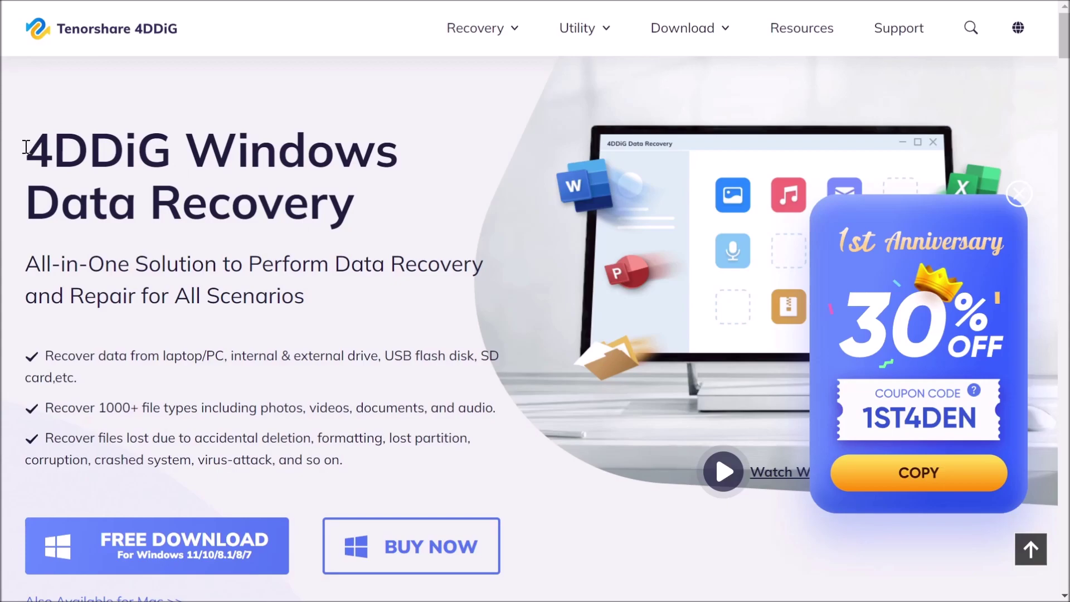
Highlight the 4DDiG Windows Data Recovery heading, dismiss the anniversary coupon, and scroll to the recovery scenario cards
left_click_drag(25, 148, 365, 216)
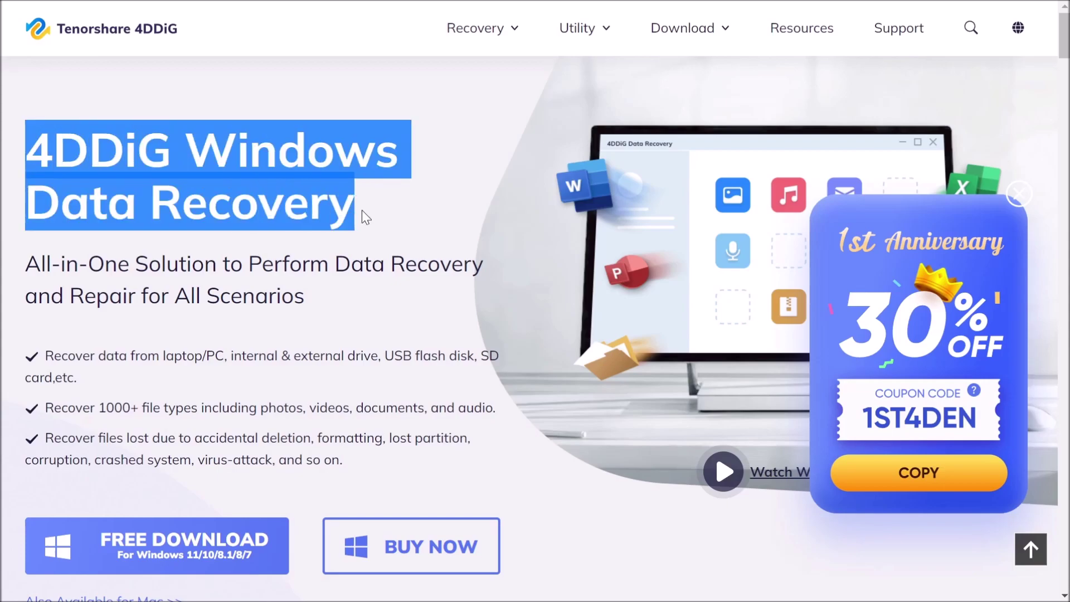
left_click(370, 208)
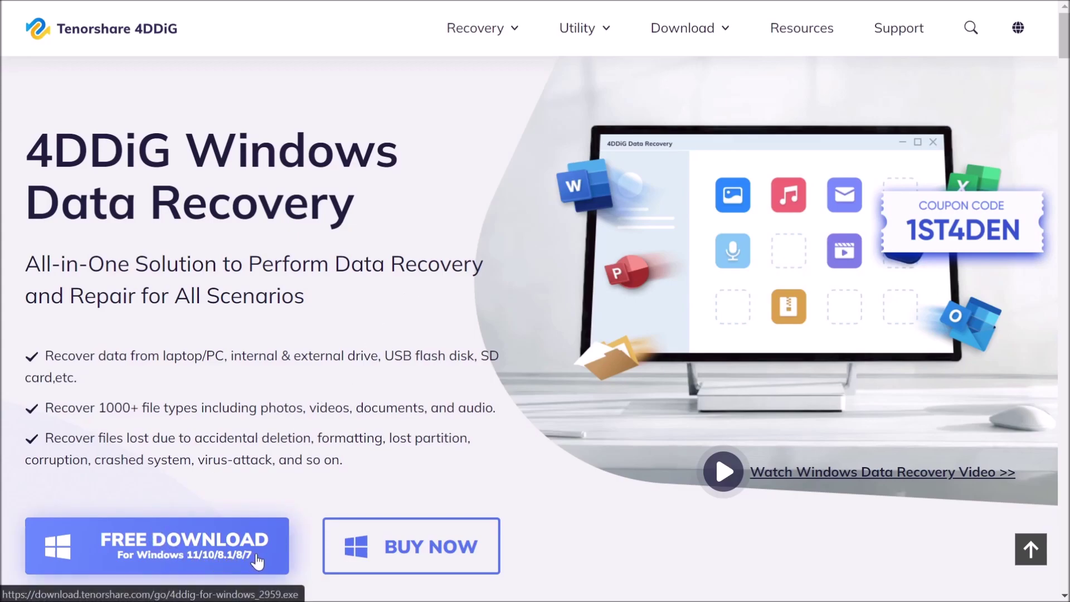
scroll(454, 396, "down", 4)
scroll(606, 400, "down", 5)
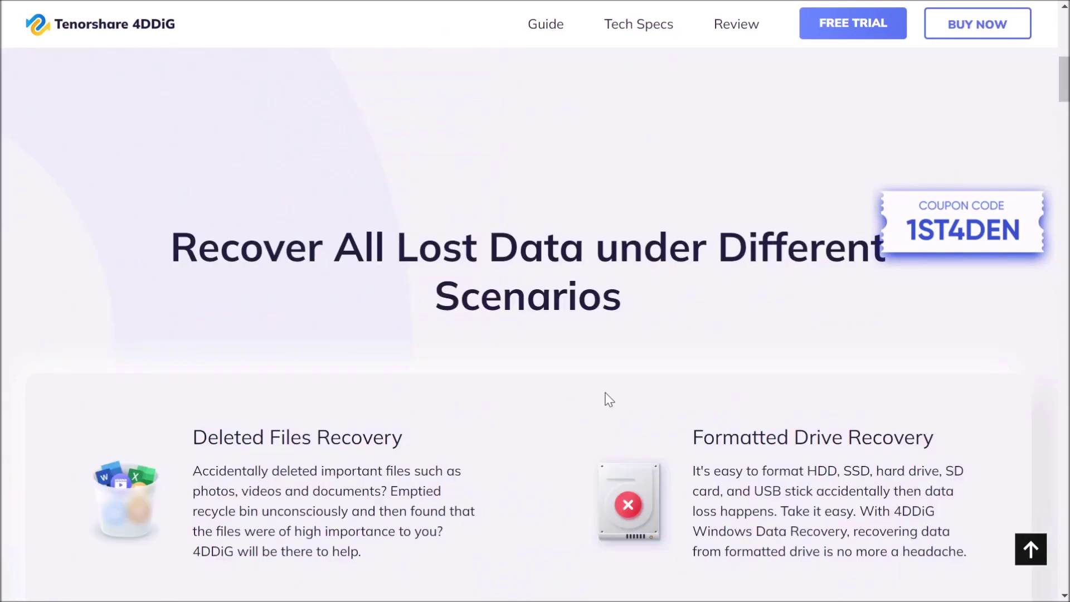
scroll(609, 399, "down", 4)
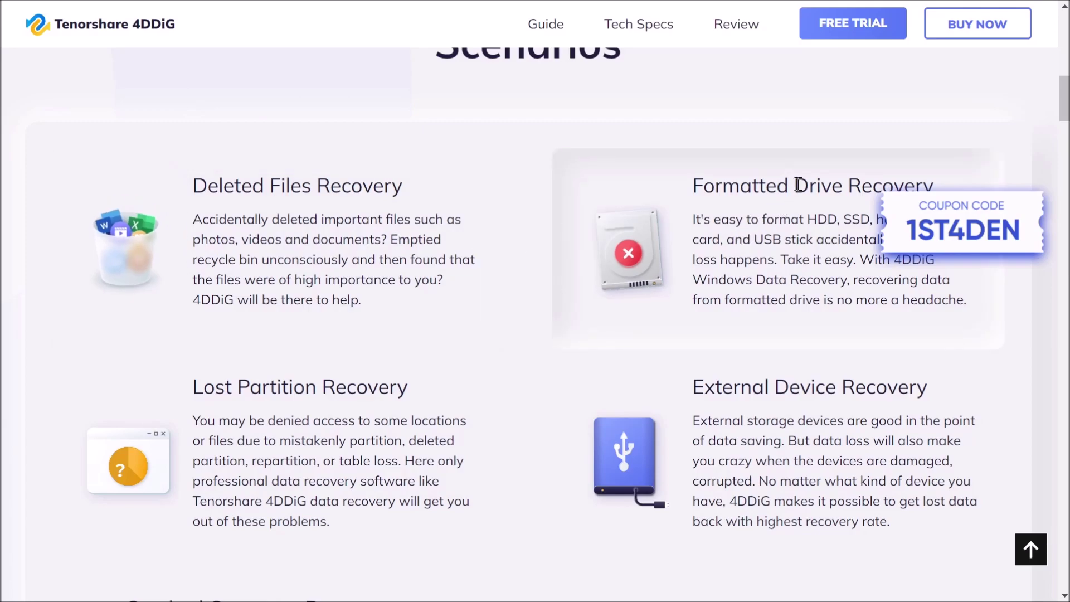
scroll(795, 188, "down", 1)
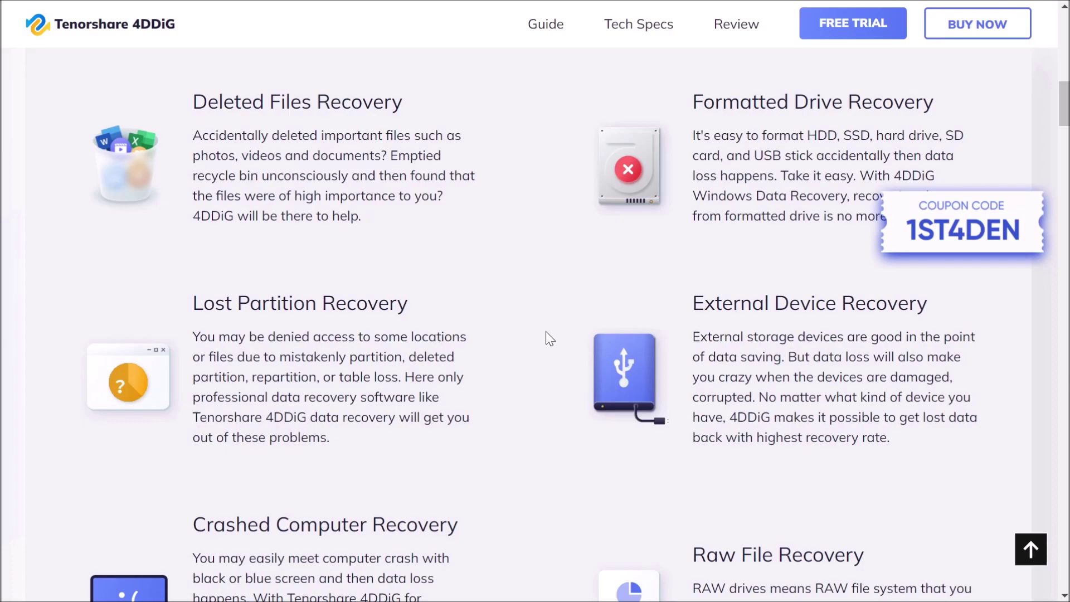
scroll(546, 331, "down", 2)
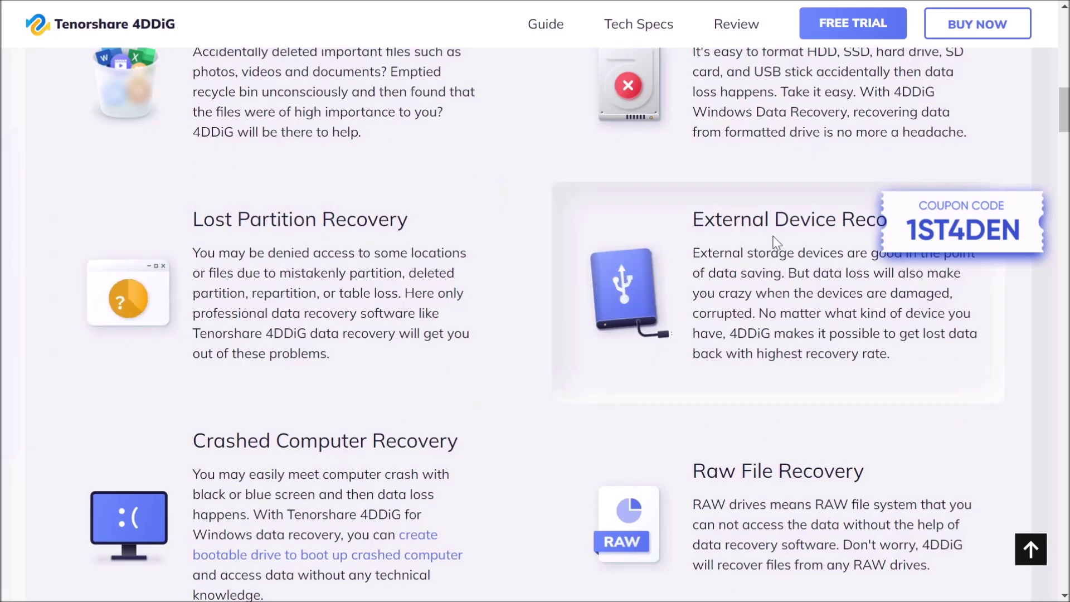
scroll(778, 231, "down", 2)
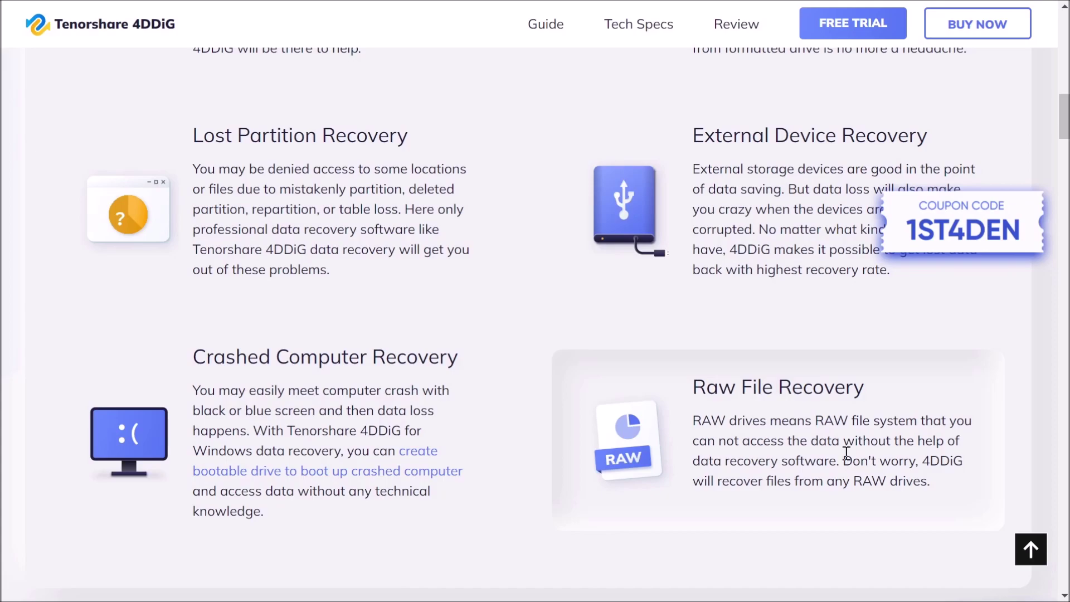
scroll(838, 420, "down", 1)
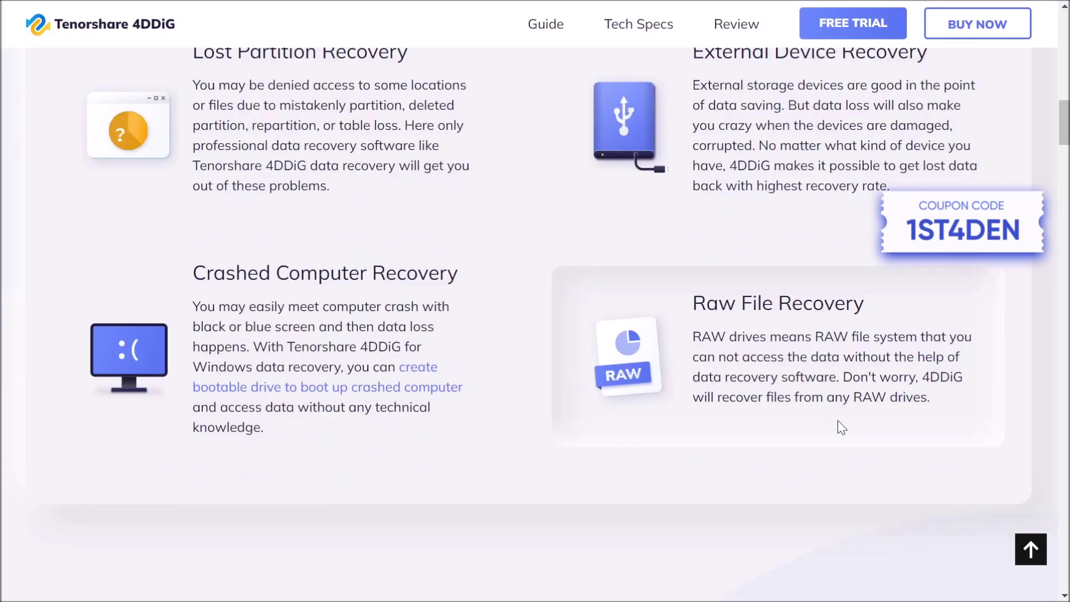
Scroll through the '1000+ Data Types' section of the 4DDiG product page
scroll(837, 420, "down", 2)
scroll(837, 422, "down", 5)
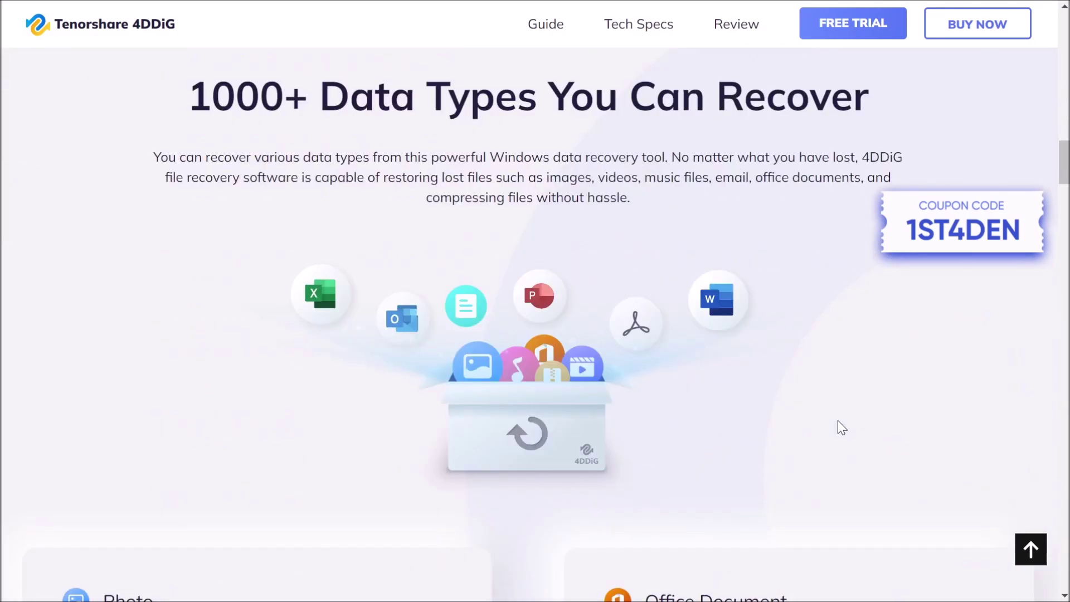
scroll(837, 427, "down", 3)
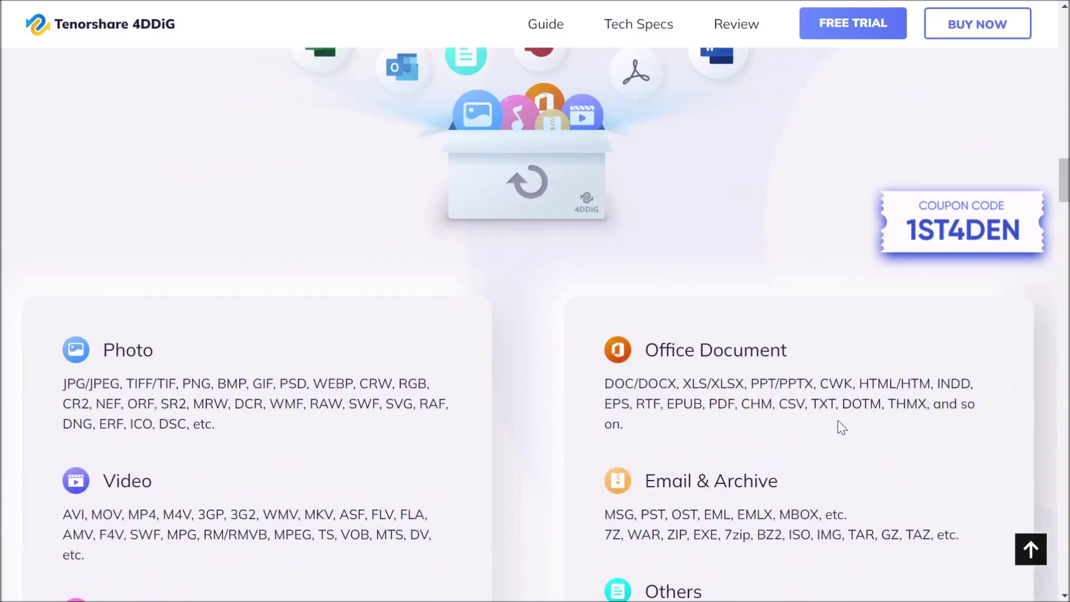
scroll(838, 426, "down", 2)
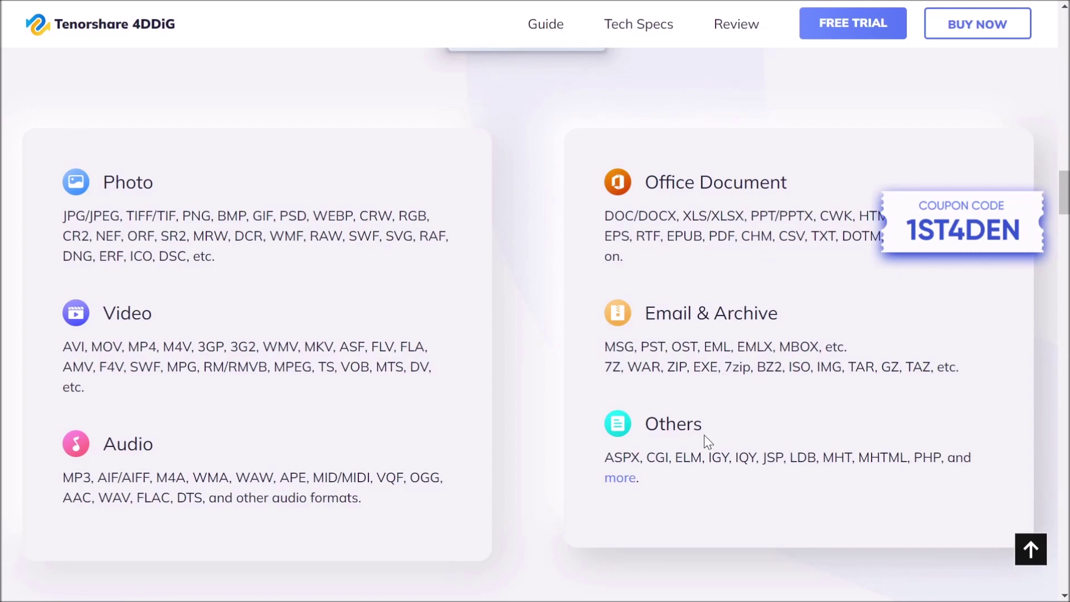
scroll(704, 436, "down", 3)
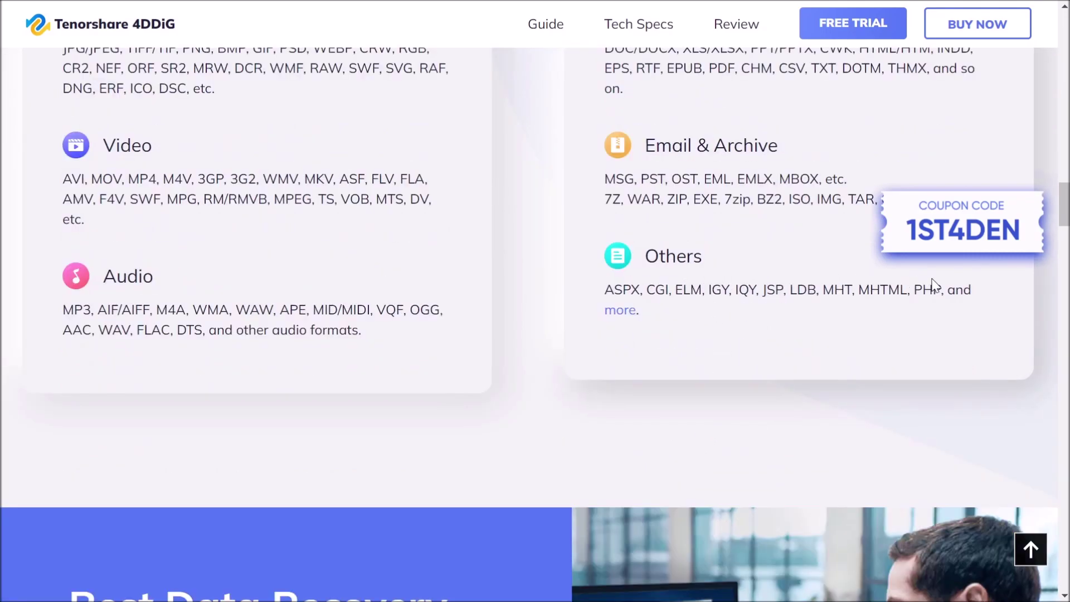
scroll(635, 311, "down", 3)
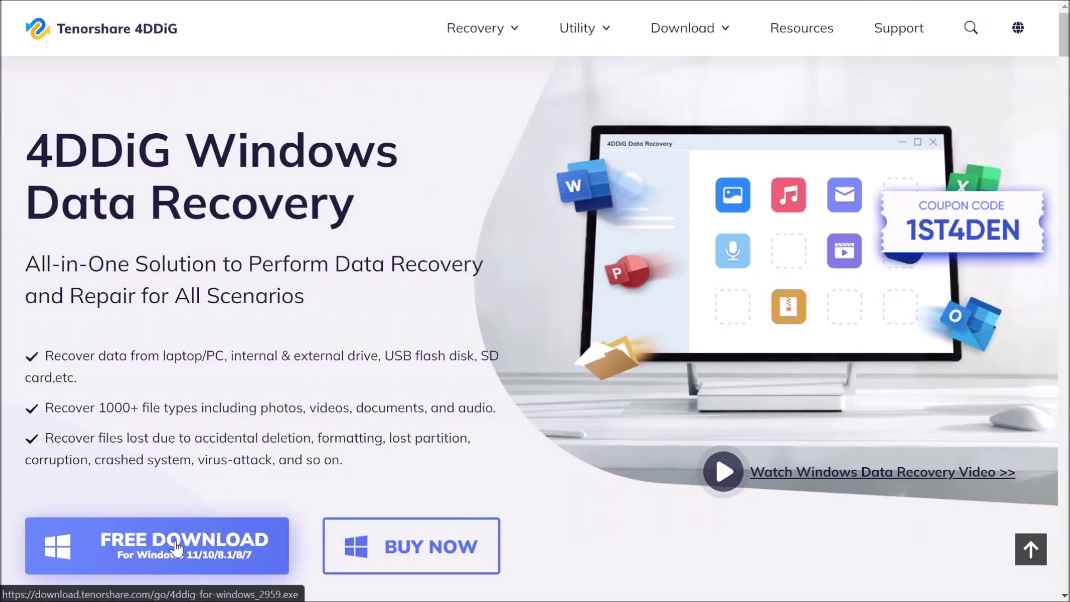
Download and run the free 4DDiG Windows installer, then bring This PC to the front
left_click(177, 548)
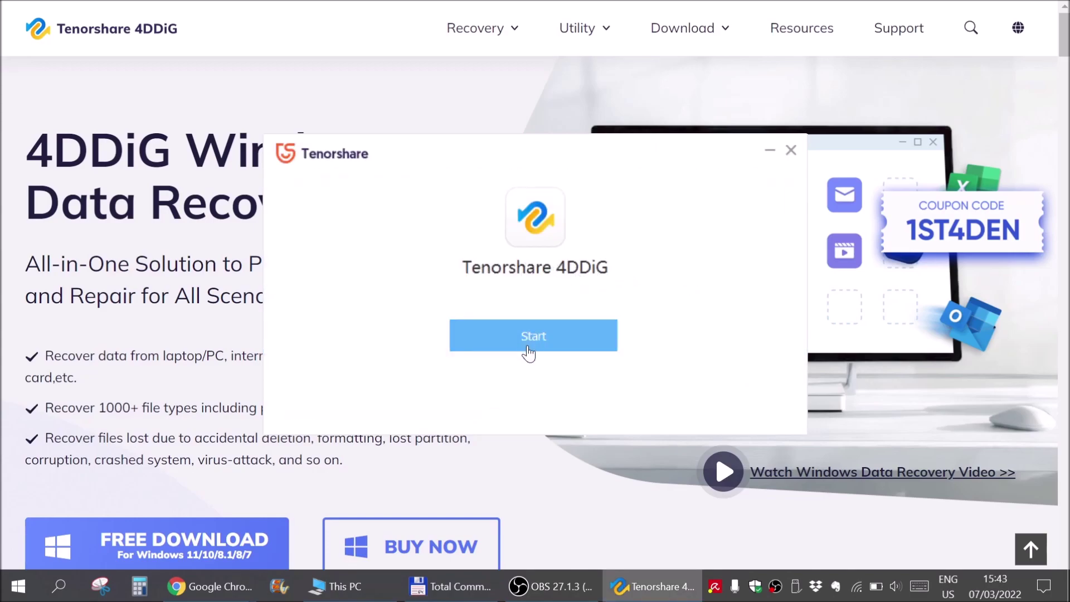
left_click(357, 592)
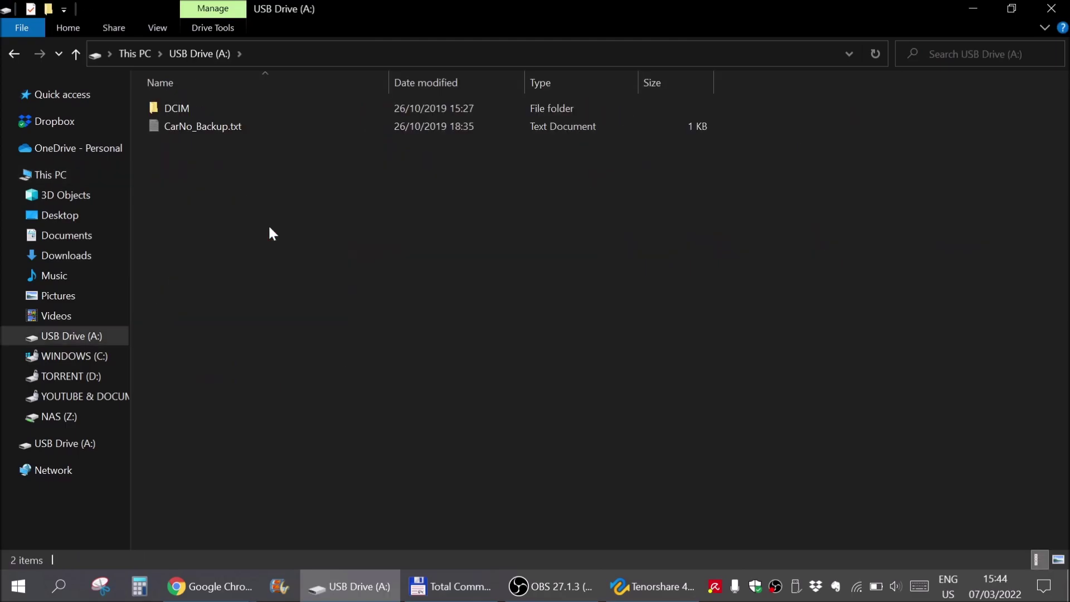
Browse the USB drive's DCIM Movie and RO video folders, then open Photo with its two JPGs
double_click(188, 109)
double_click(197, 114)
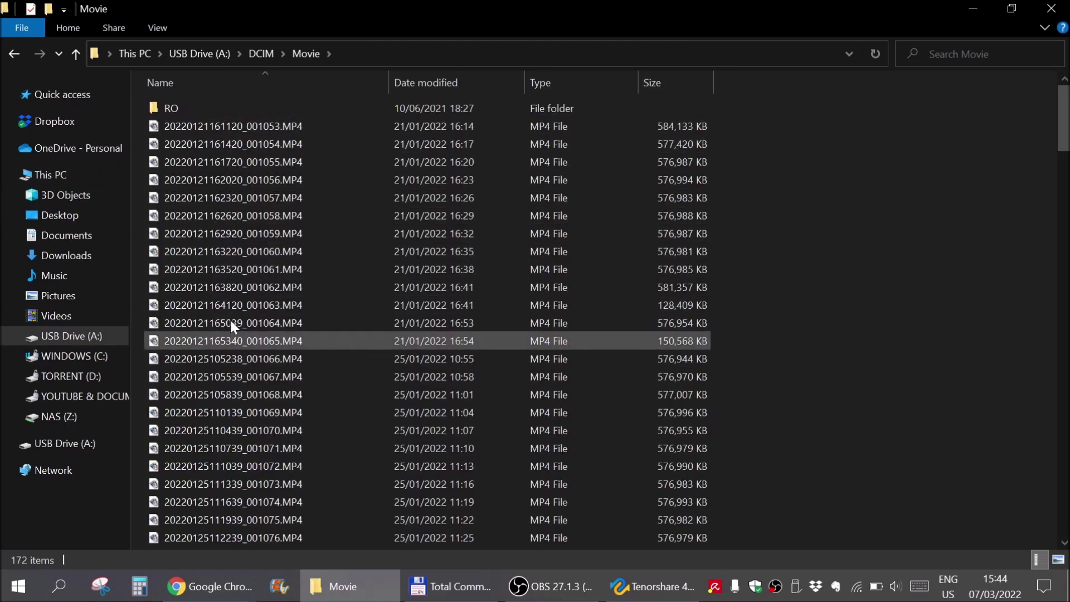
mouse_move(188, 114)
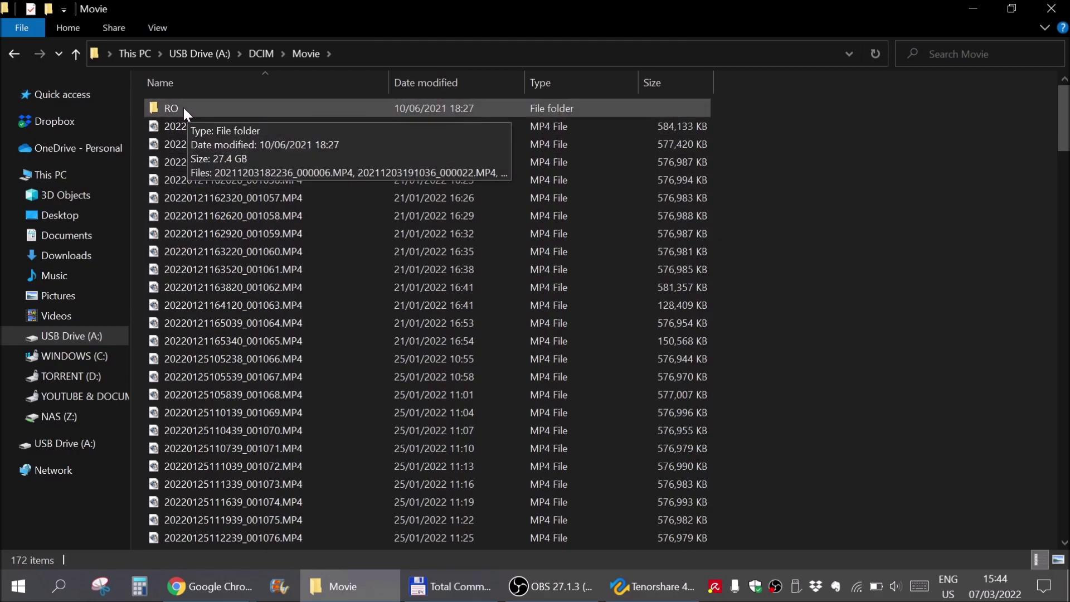
double_click(176, 107)
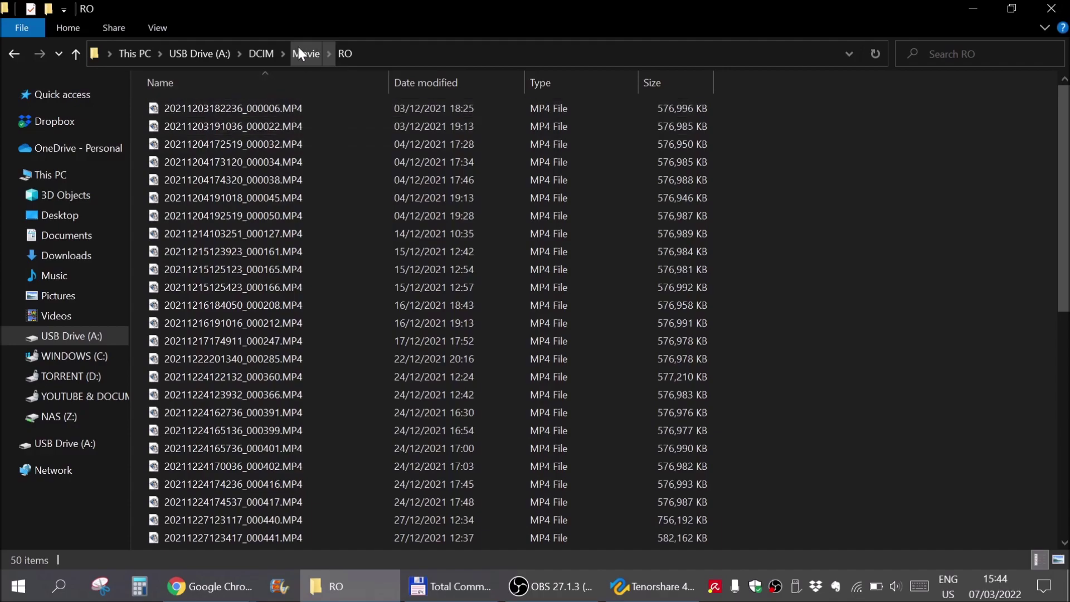
left_click(267, 51)
double_click(200, 134)
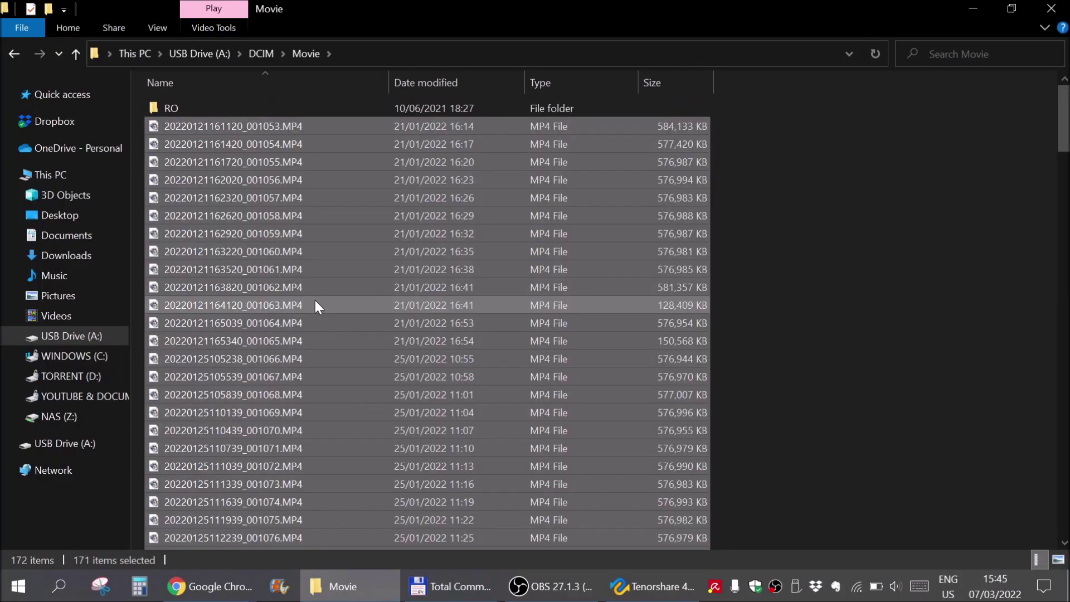
Permanently delete the 171 items in Movie and all 50 videos in its RO subfolder
key("shift+Delete")
left_click(585, 373)
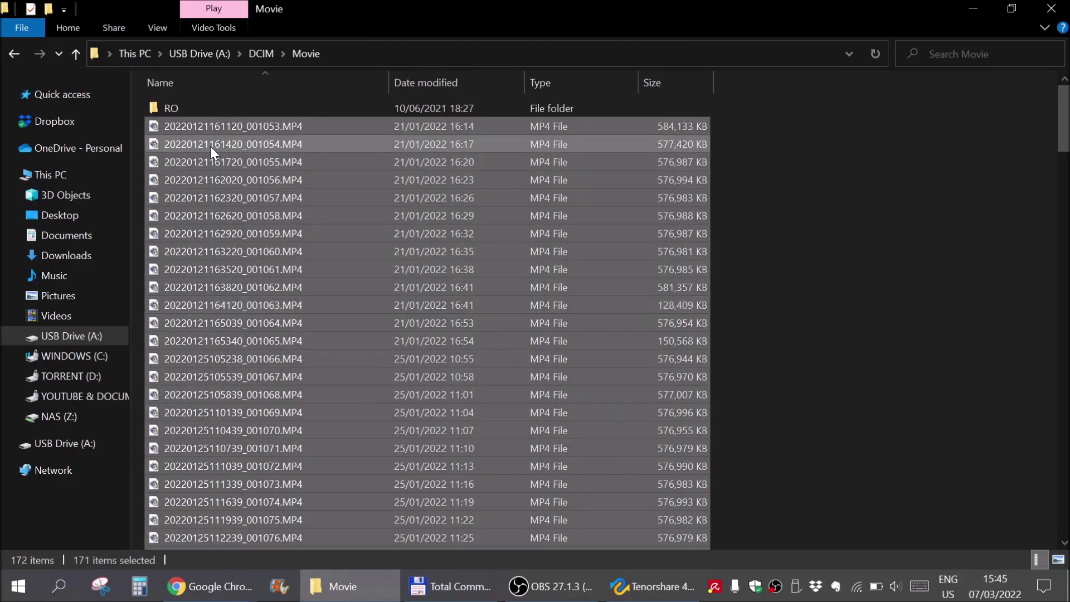
double_click(173, 109)
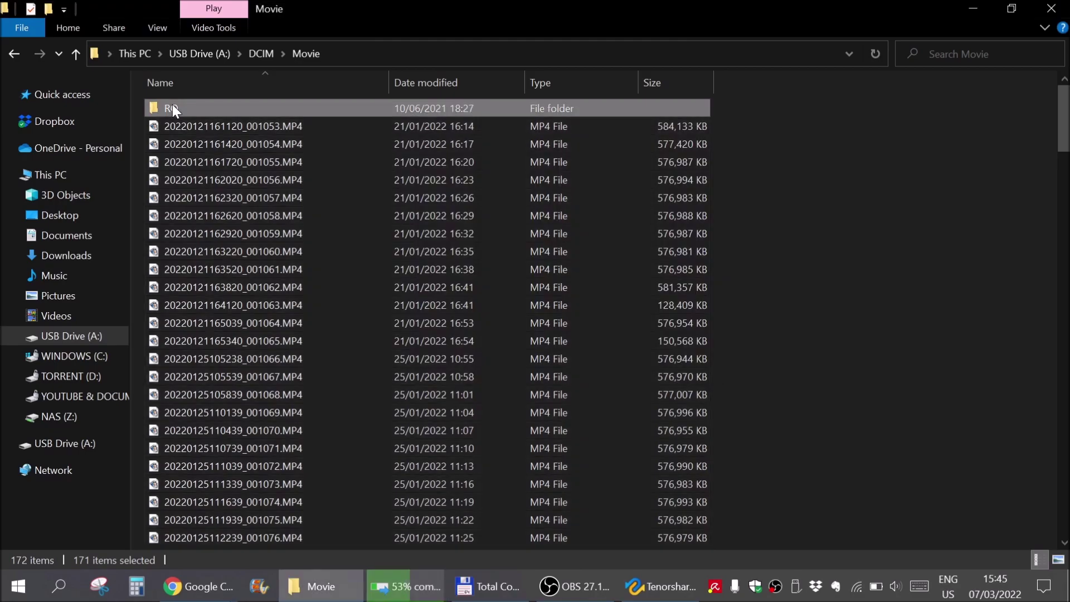
left_click(276, 270)
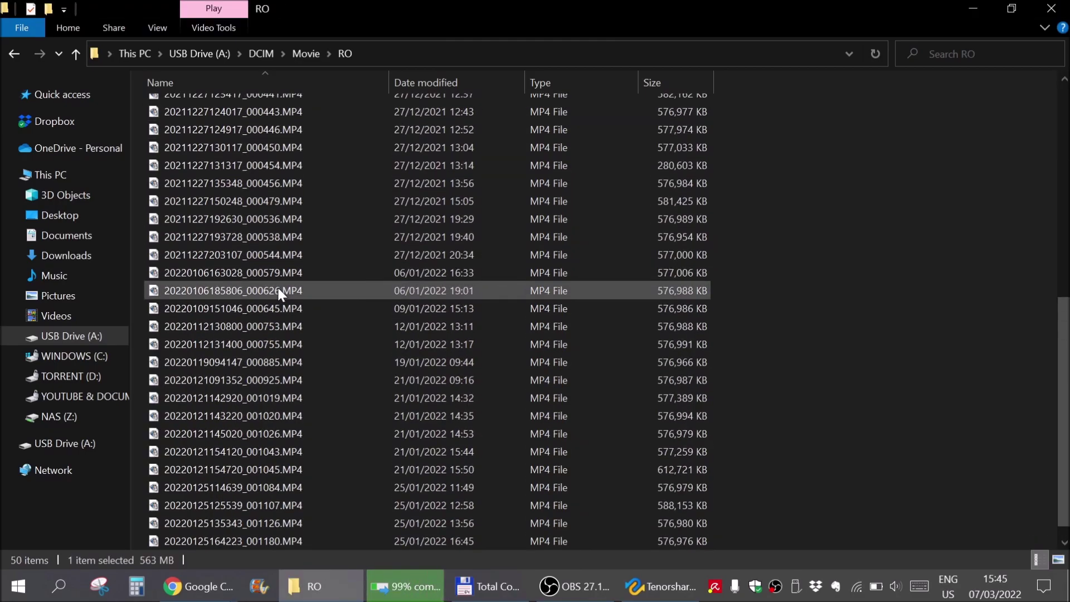
key("ctrl+a")
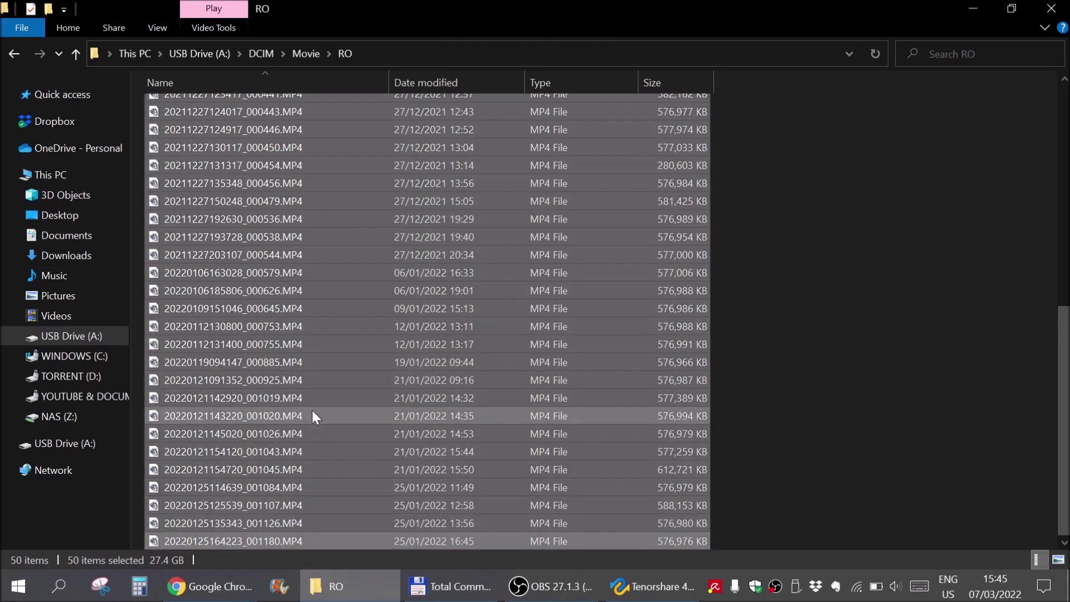
key("shift+Delete")
key("Return")
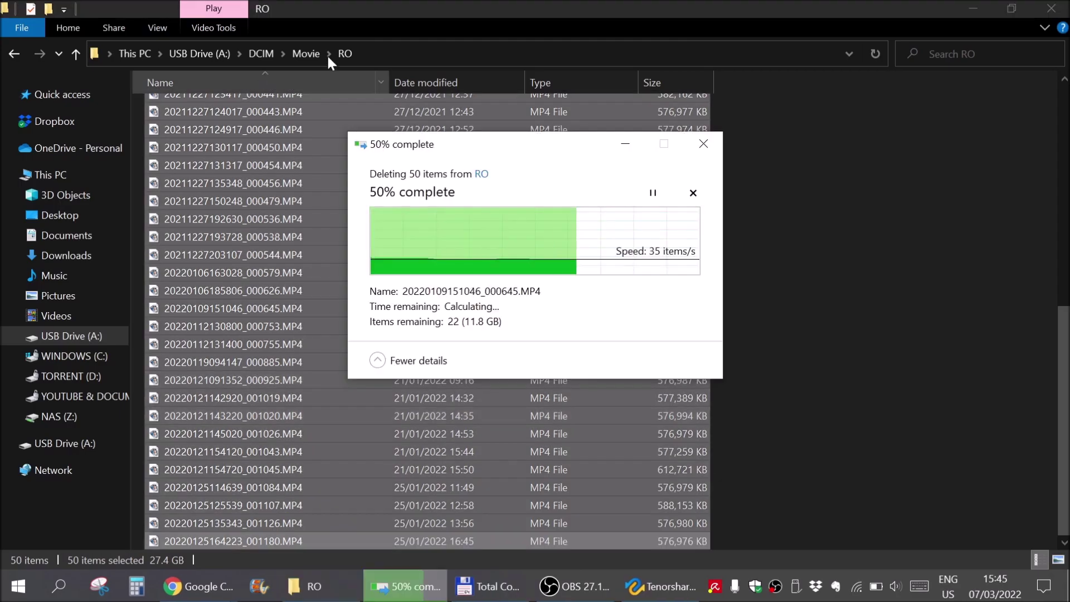
Delete both JPG snapshots in the Photo folder and return to the USB drive's root
left_click(305, 54)
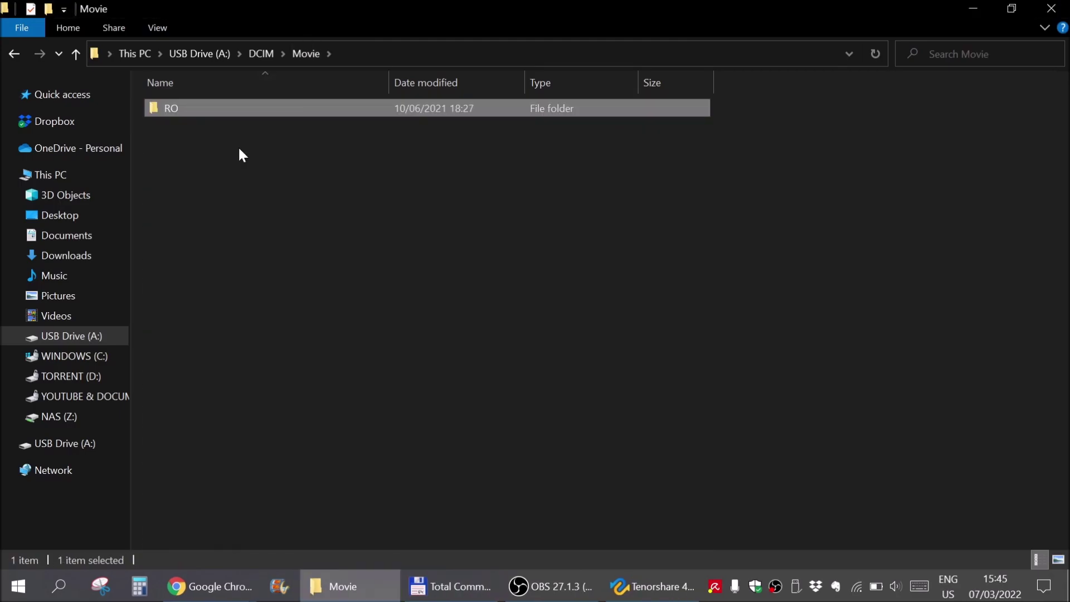
left_click(261, 53)
double_click(200, 127)
left_click(202, 107)
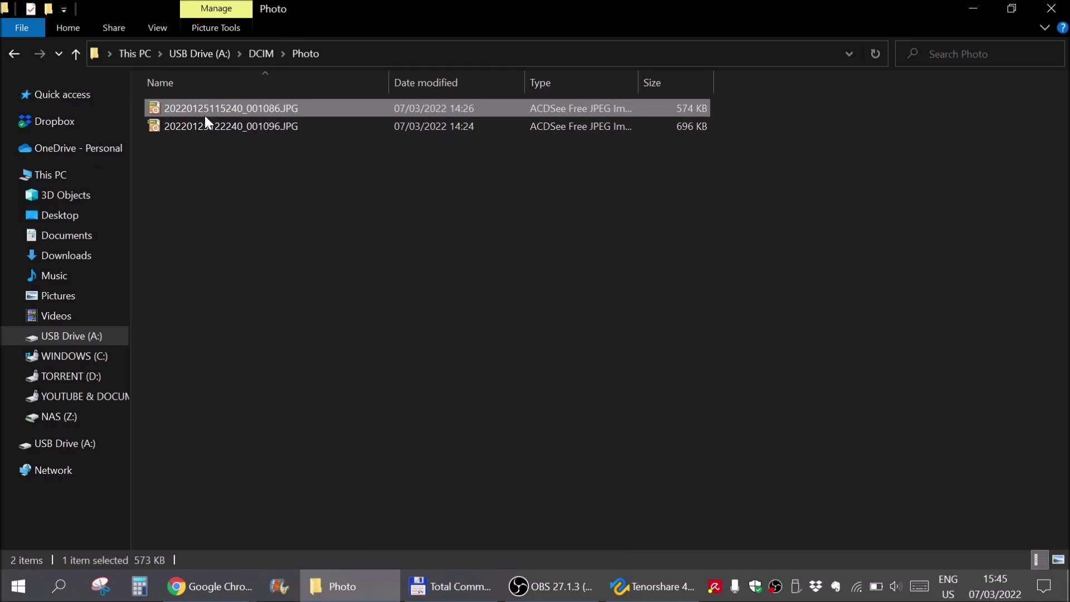
left_click(210, 126, "shift")
key("Delete")
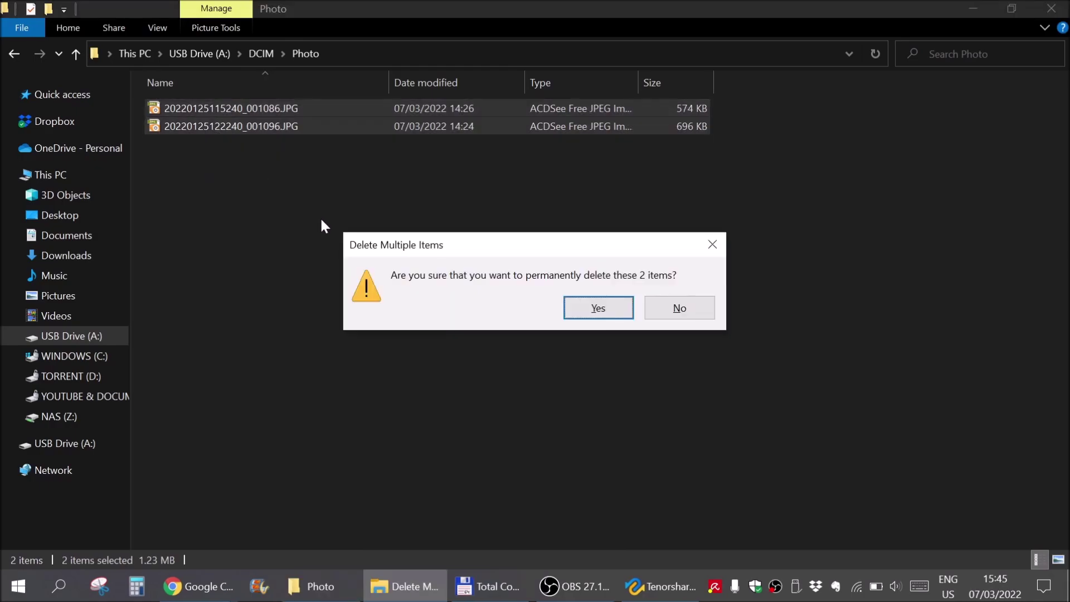
key("Return")
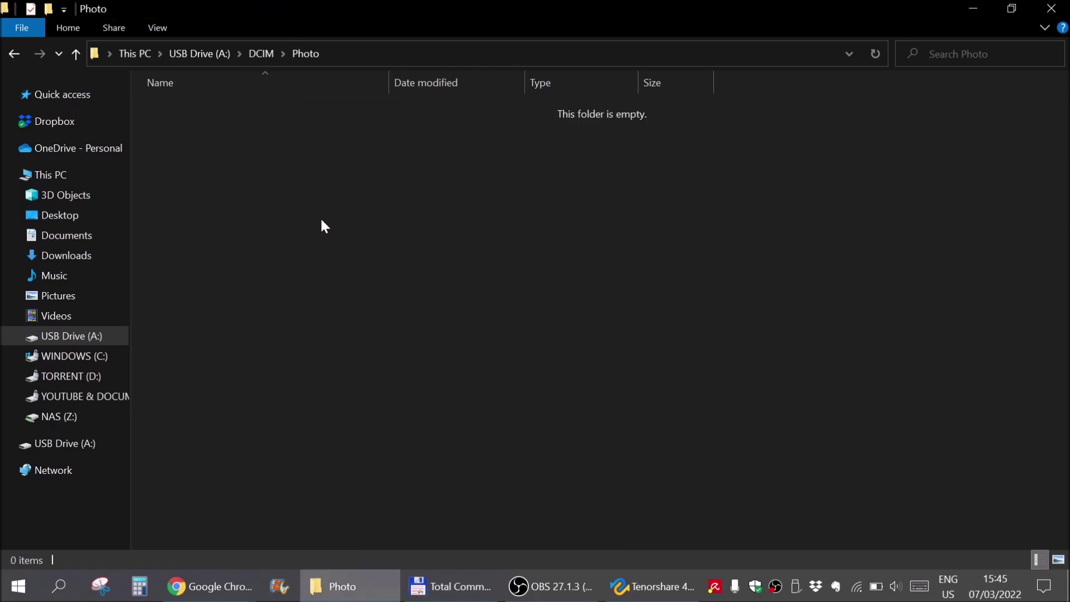
left_click(261, 53)
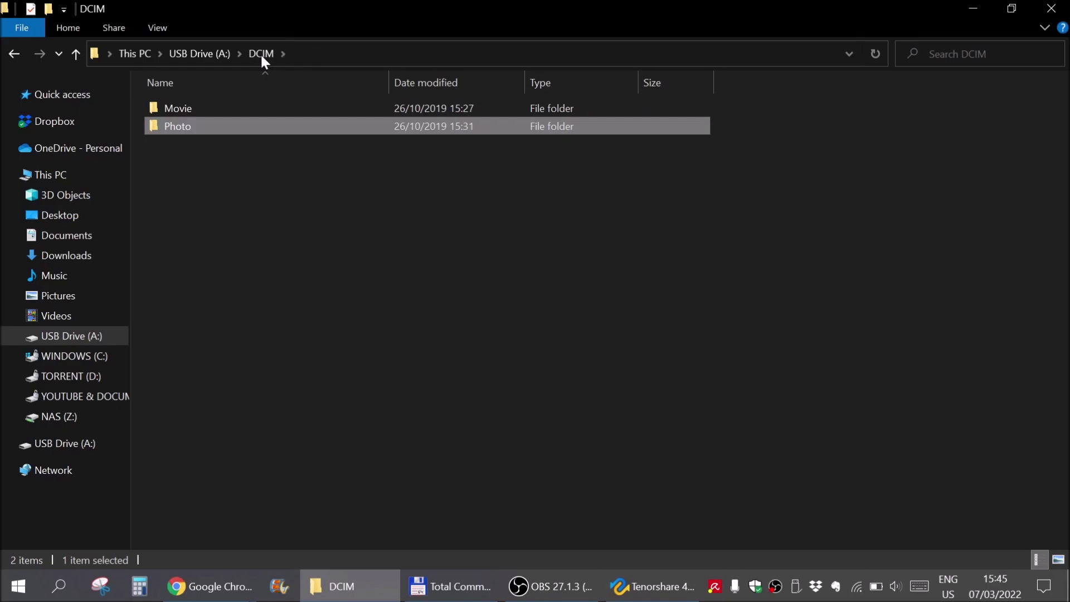
left_click(214, 55)
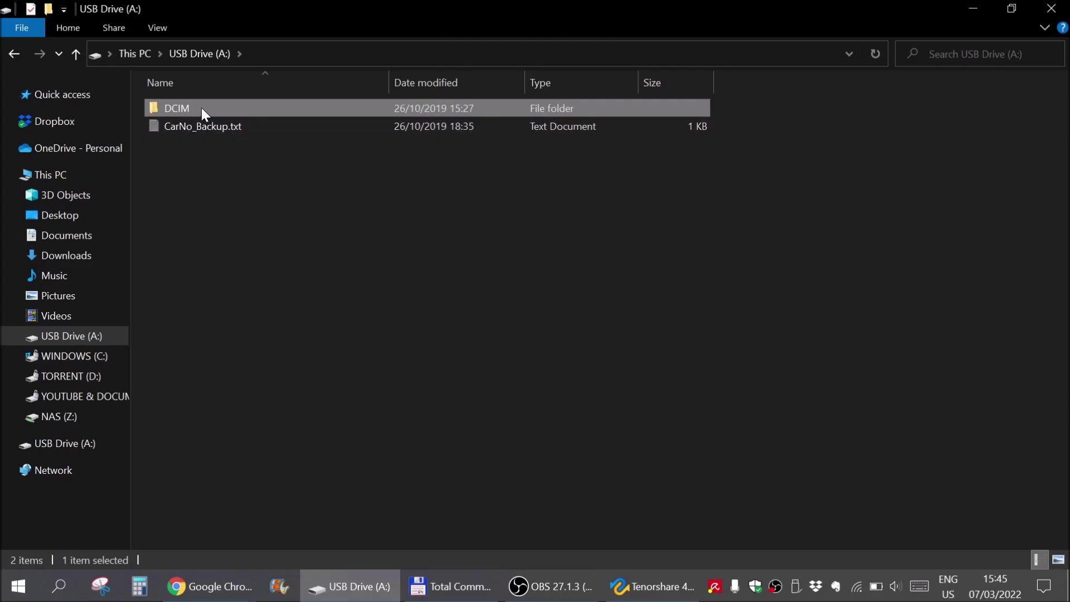
Launch 4DDiG from its start window and begin recovery on USB Drive (A:)
left_click(123, 52)
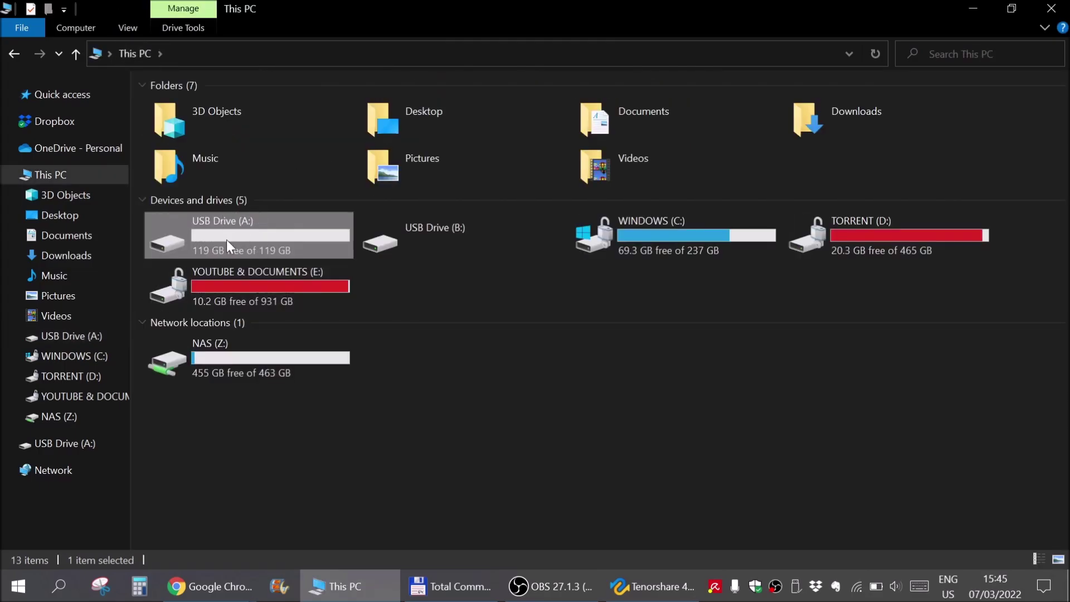
left_click(660, 588)
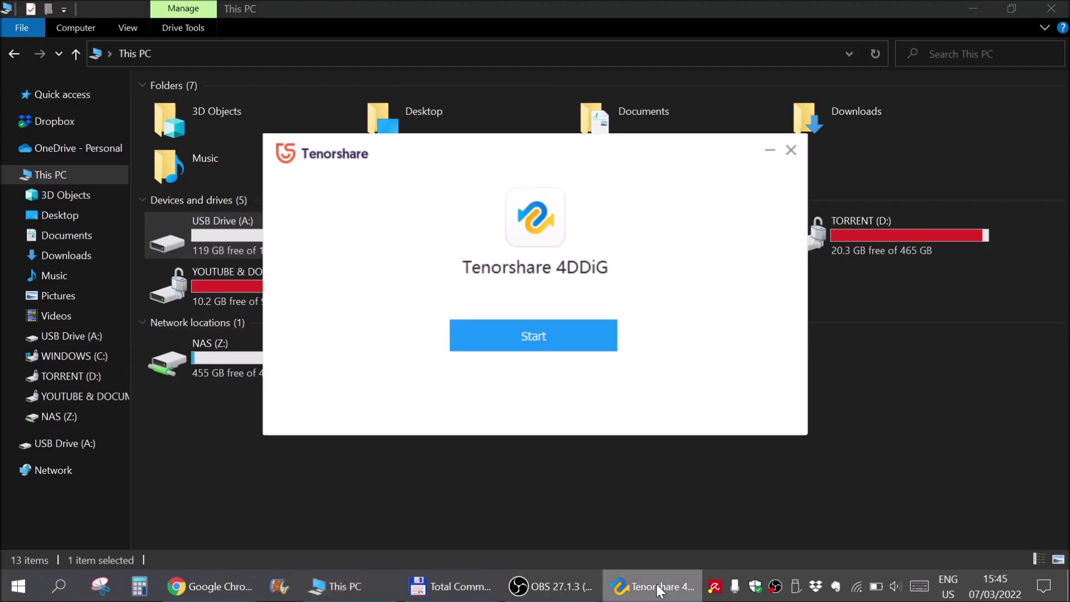
left_click(529, 337)
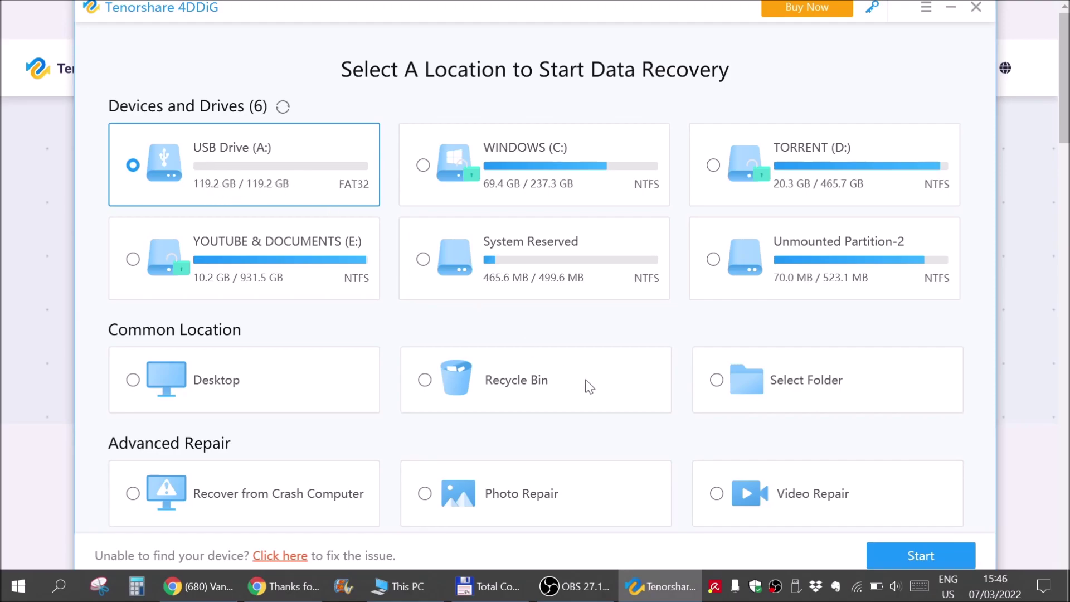
left_click(927, 551)
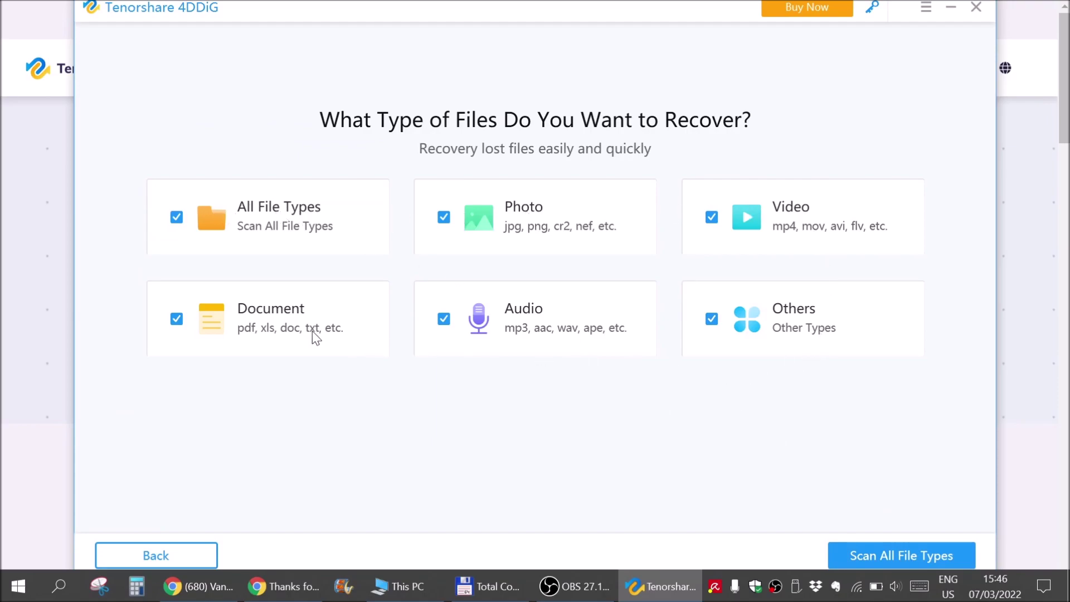
Uncheck Others, Audio and Document, and start a scan for photos and videos only
left_click(712, 318)
left_click(443, 319)
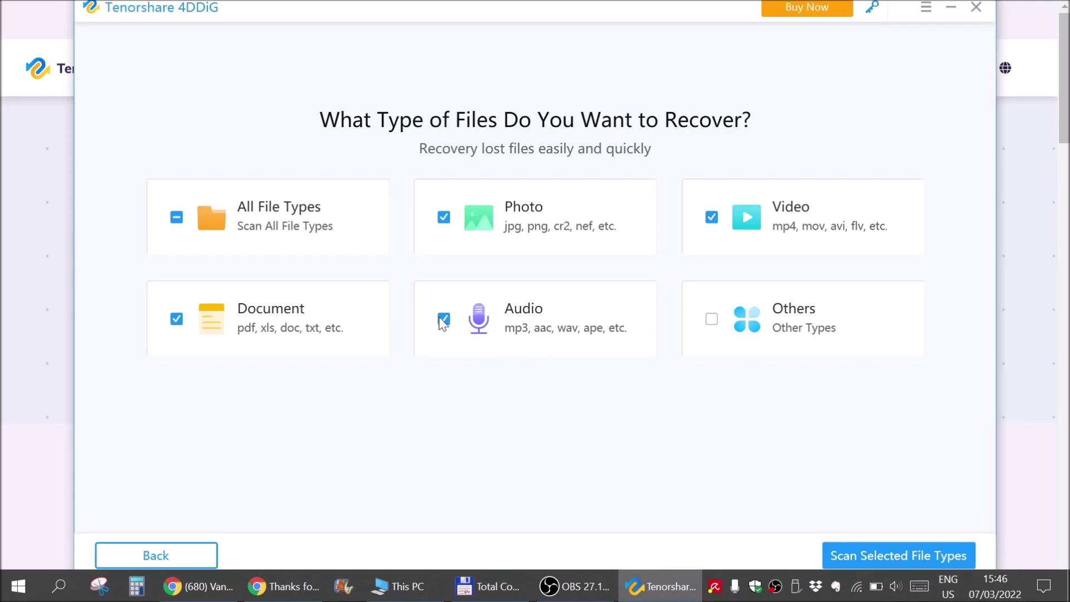
left_click(176, 318)
left_click(901, 553)
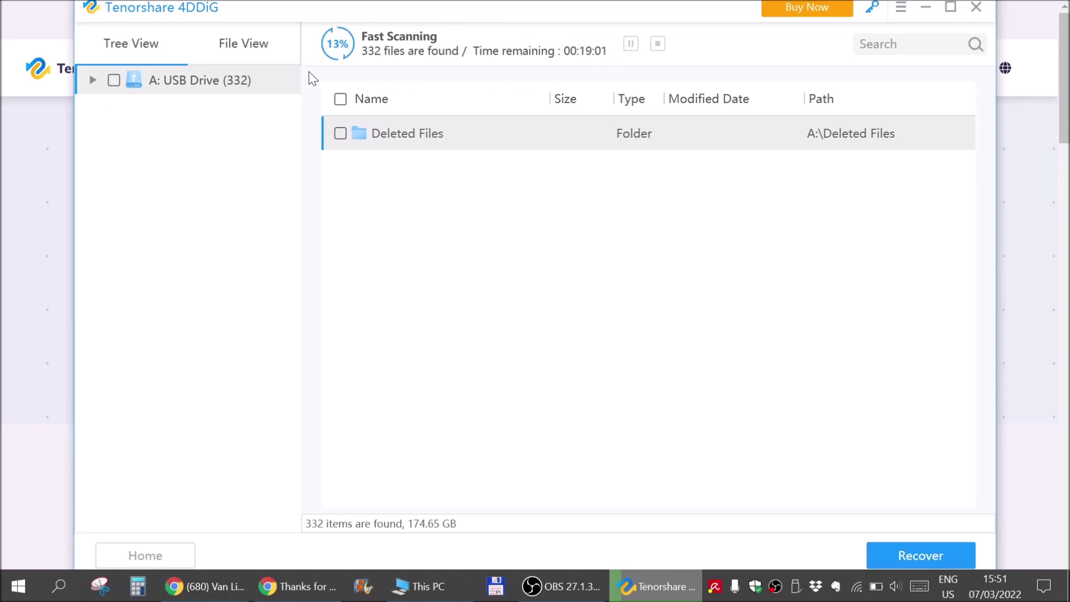
Expand USB Drive > Deleted Files > DCIM in the results tree to show Photo (7) and Movie (325)
left_click(93, 80)
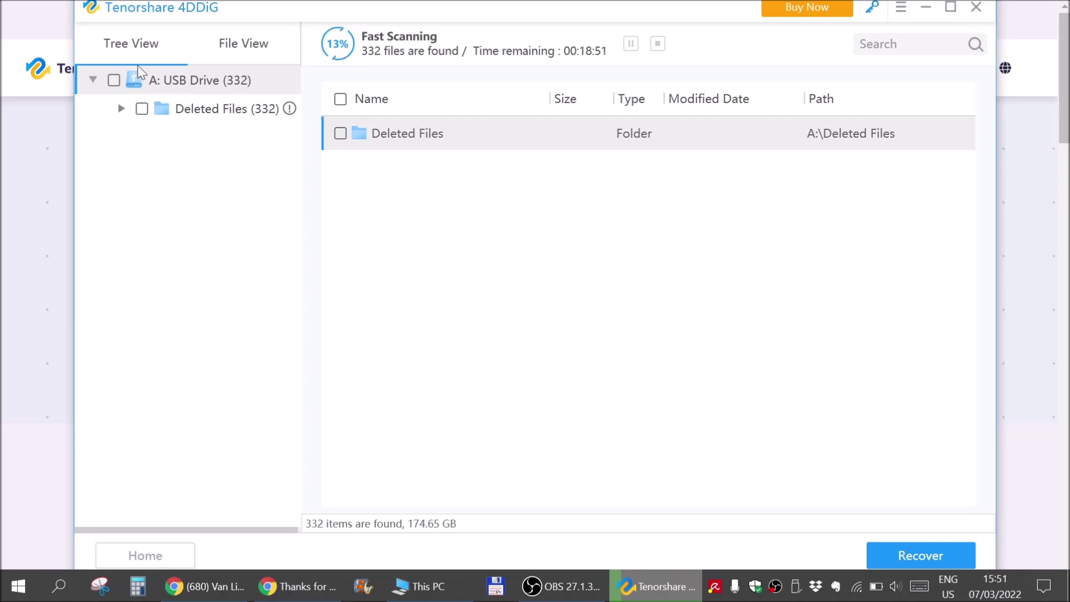
left_click(122, 109)
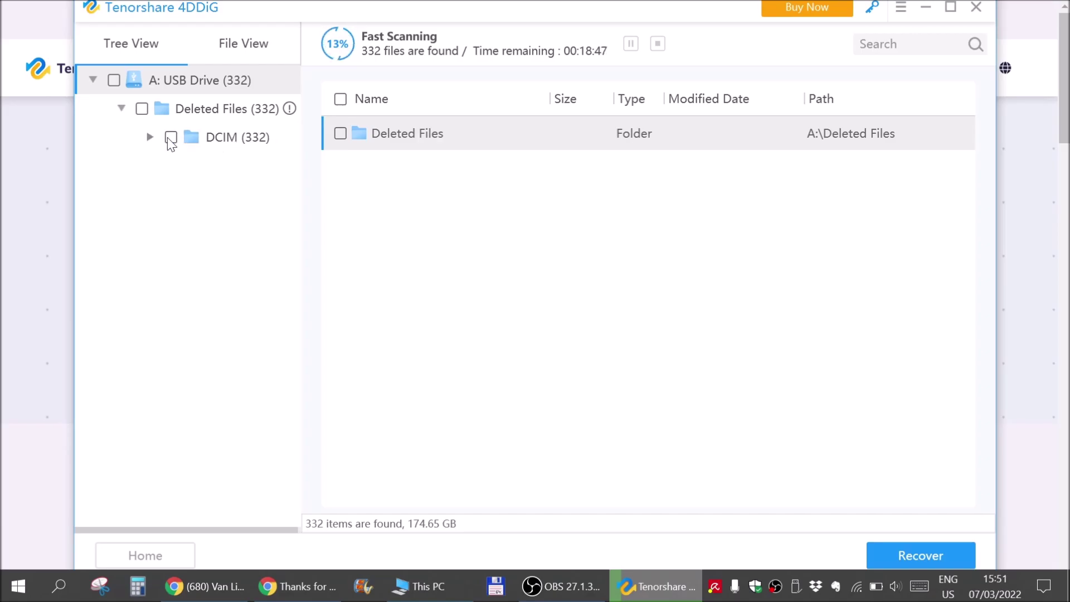
left_click(150, 138)
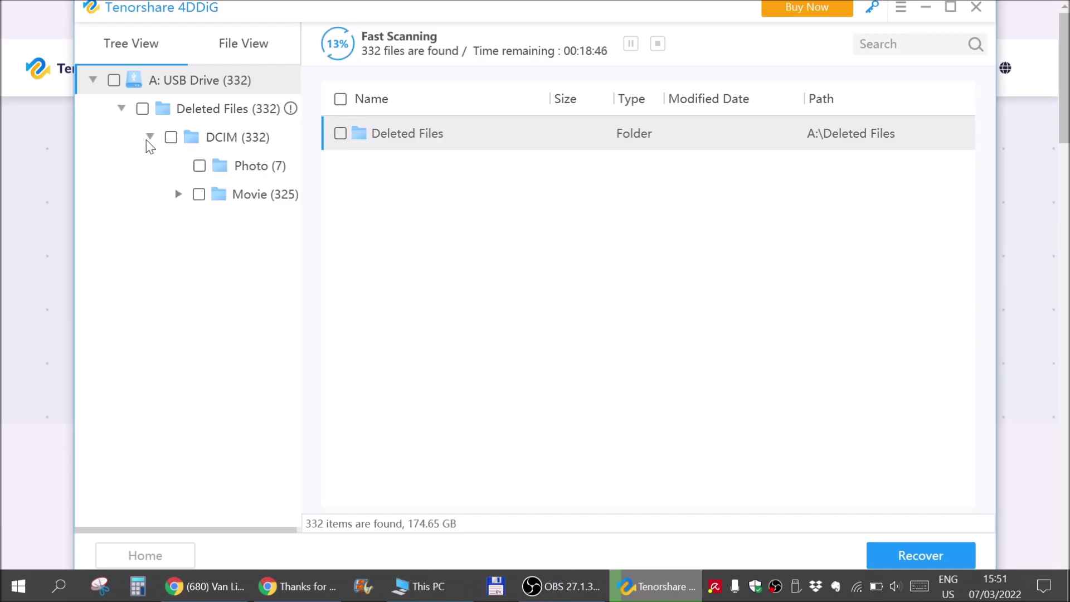
In the Photo folder, tick the 695.10 KB and 573.29 KB JPGs for recovery, totalling 1.24 MB
left_click(251, 170)
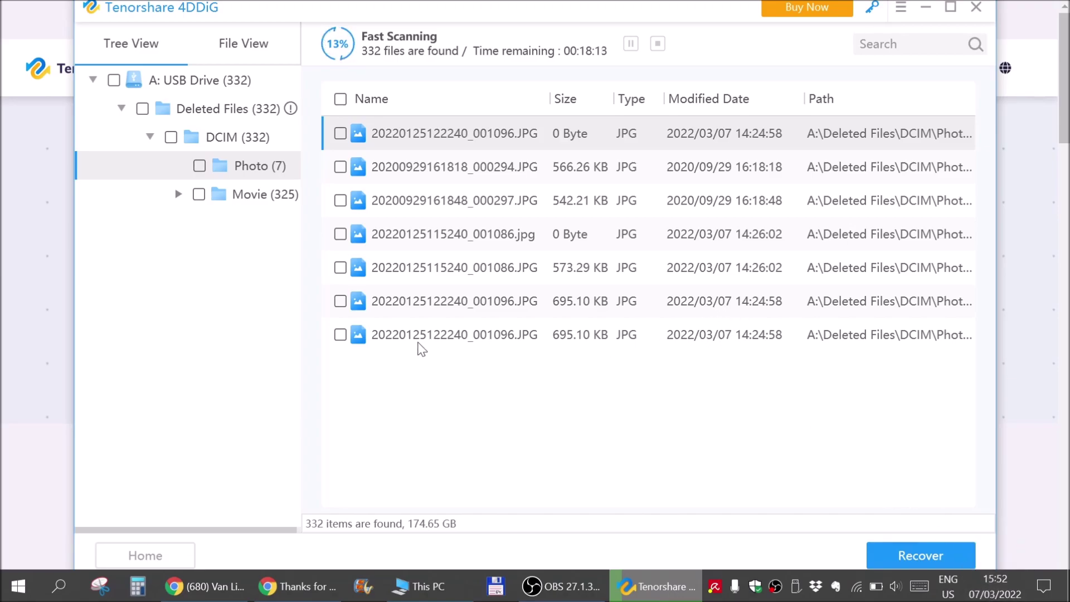
left_click(340, 335)
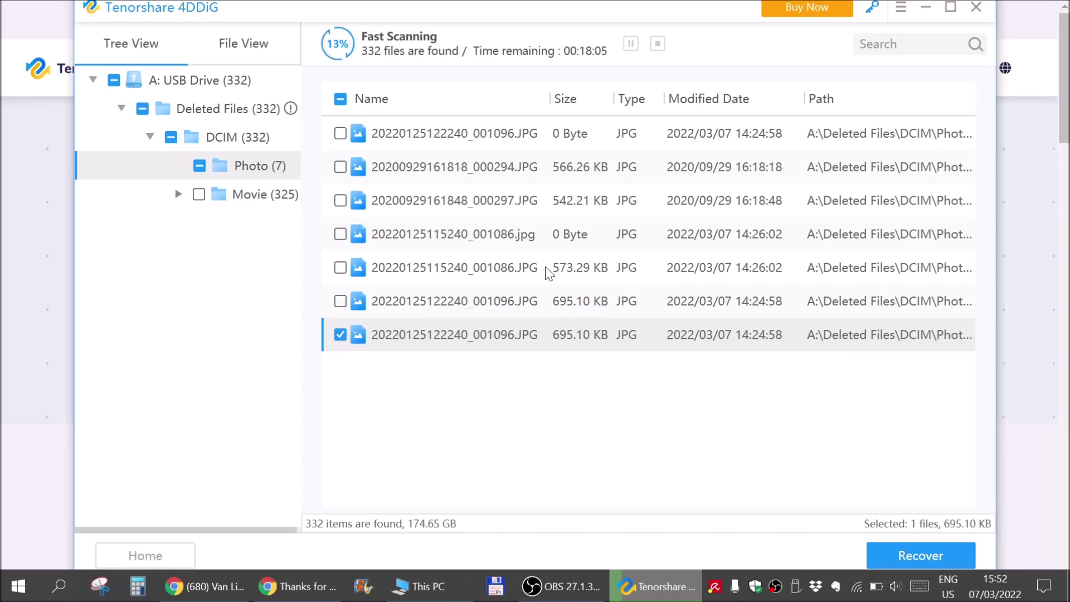
left_click(341, 267)
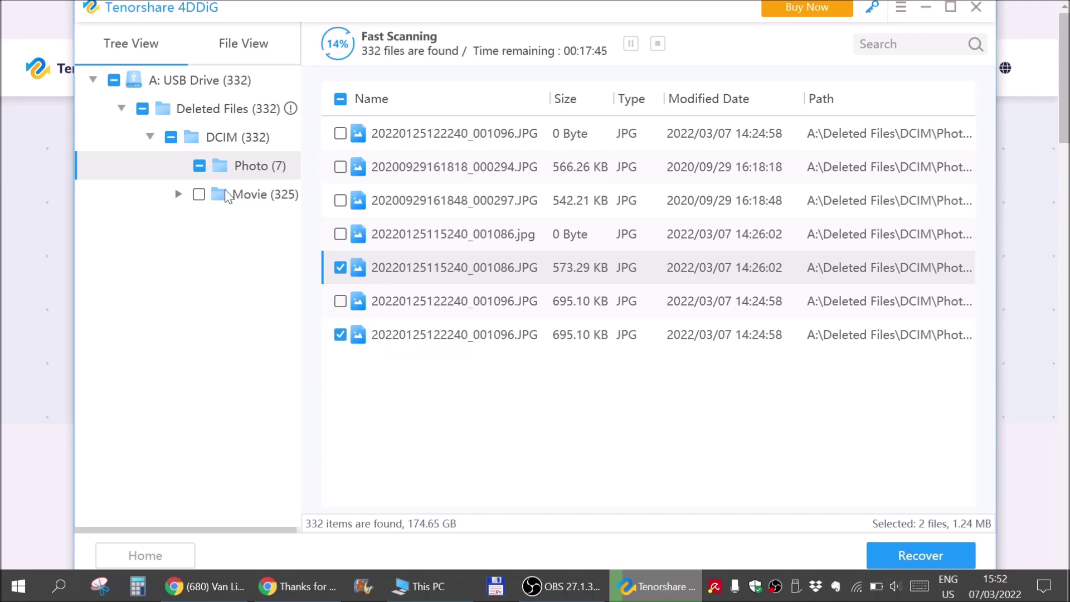
Mark every file in RO and the whole Movie folder for recovery, reaching 327 files, 174.65 GB
left_click(179, 195)
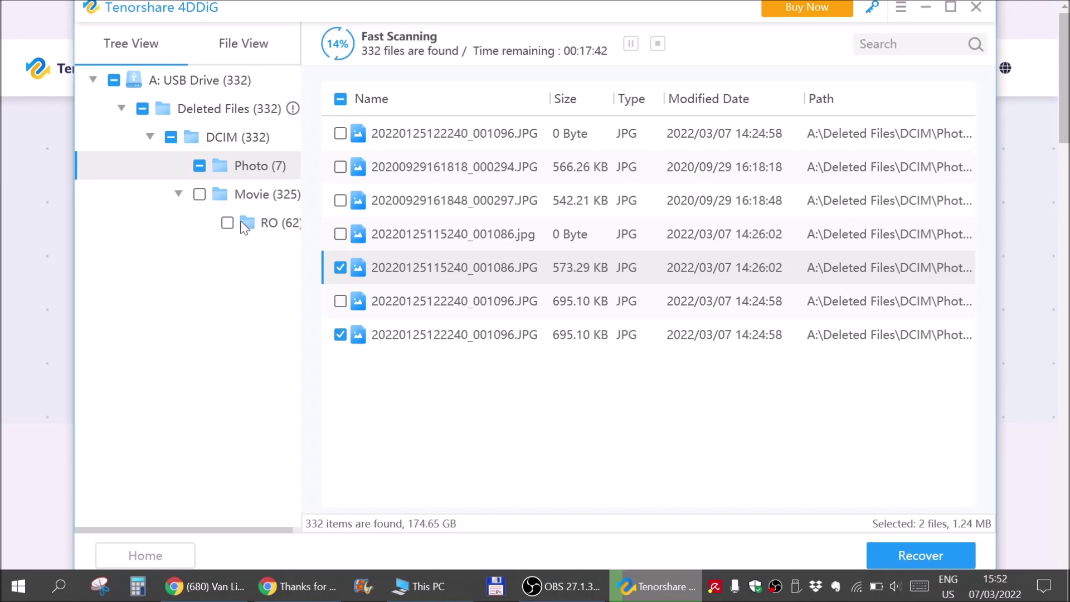
left_click(252, 196)
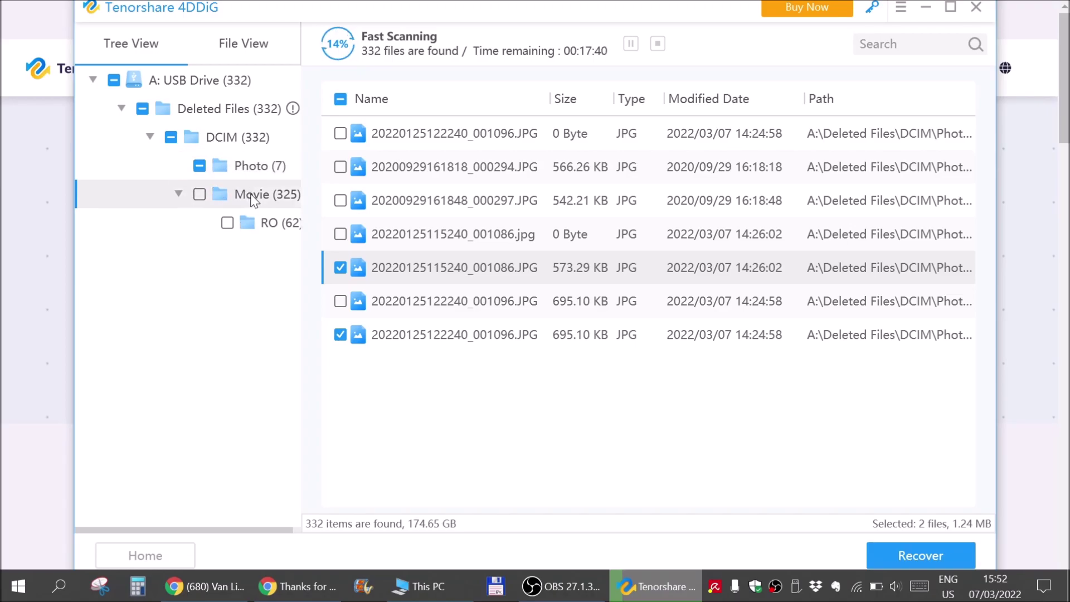
left_click(279, 224)
scroll(530, 211, "down", 20)
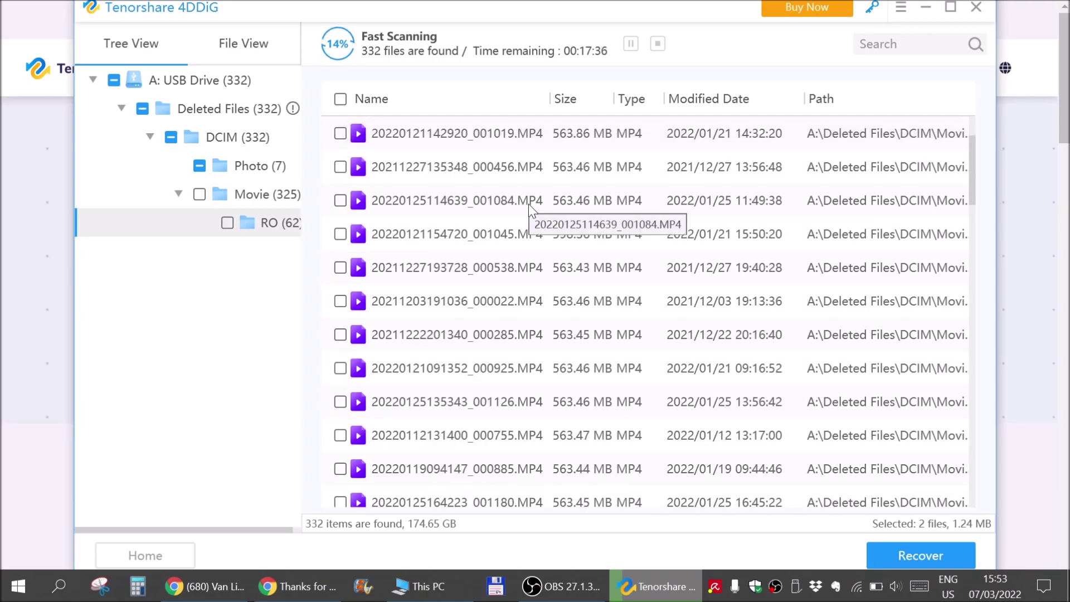
scroll(526, 211, "down", 10)
scroll(521, 216, "up", 10)
left_click(340, 102)
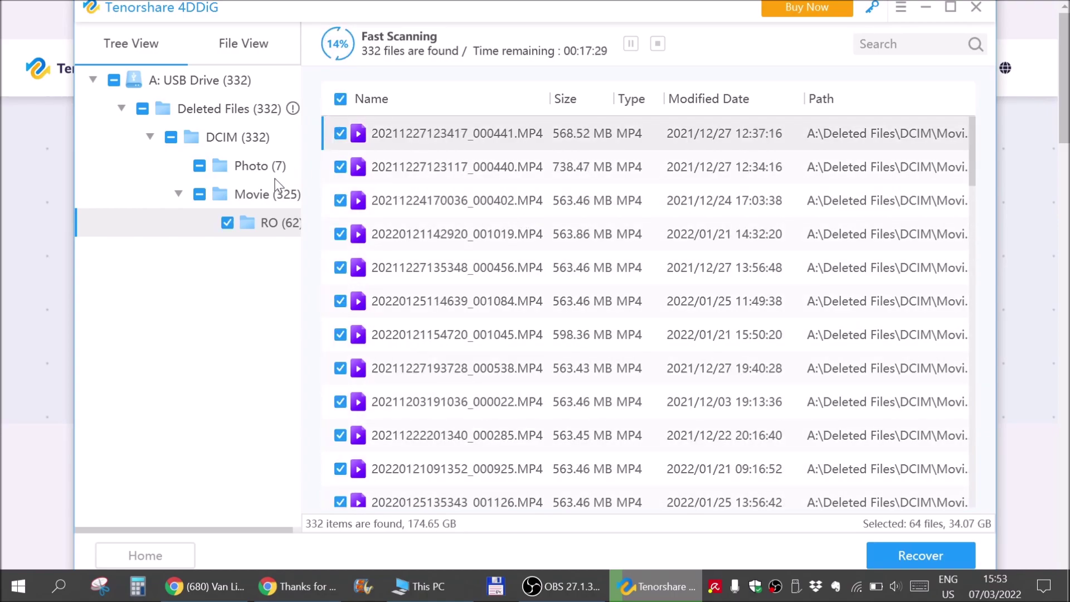
left_click(258, 194)
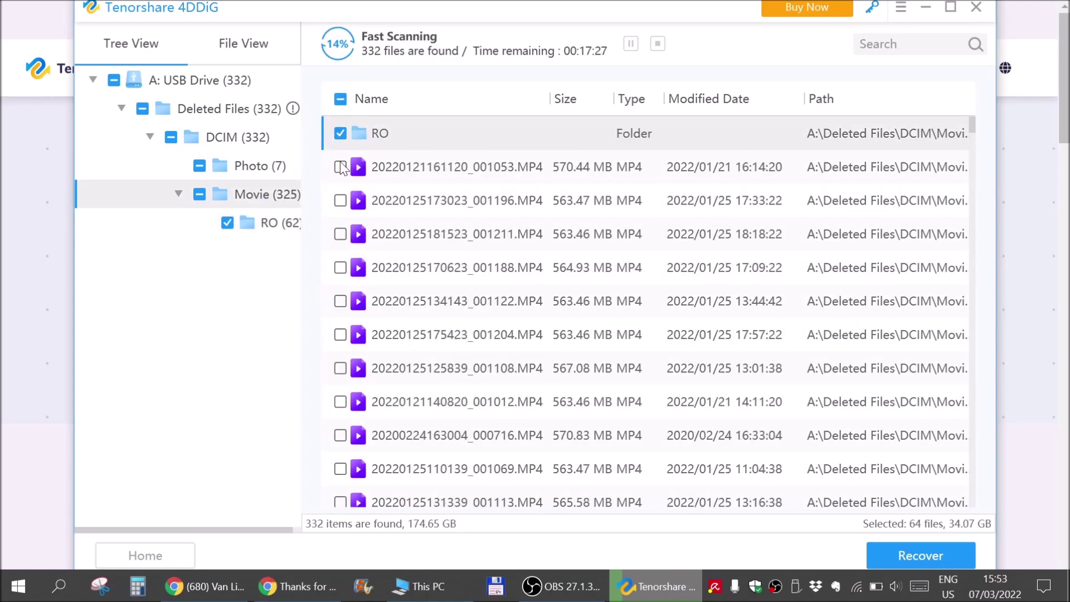
left_click(341, 99)
left_click(341, 99)
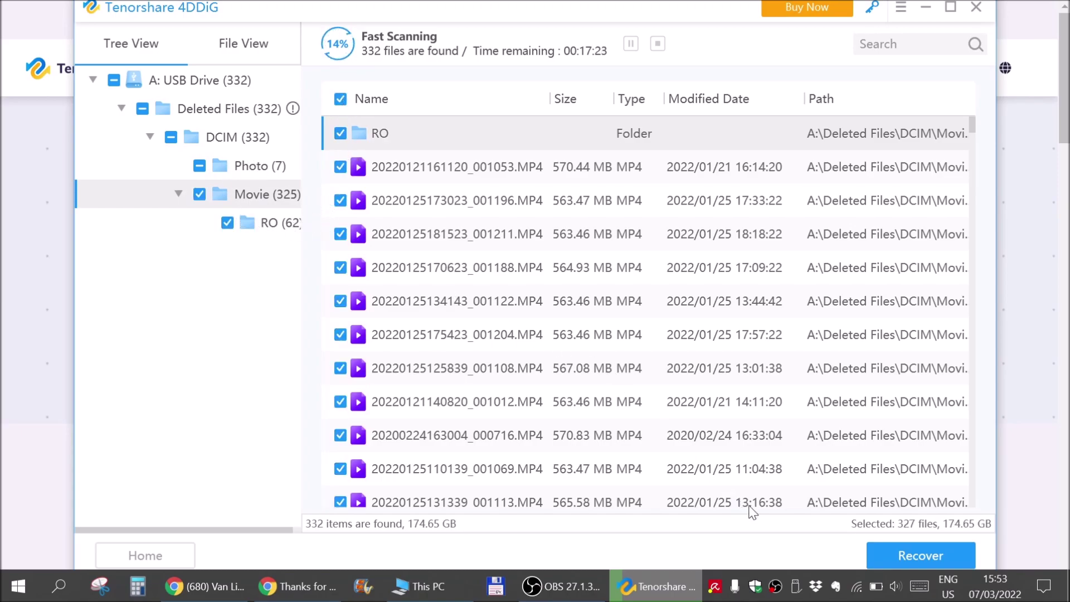
Register 4DDiG with the licence e-mail and code, then confirm the successful registration
left_click(915, 554)
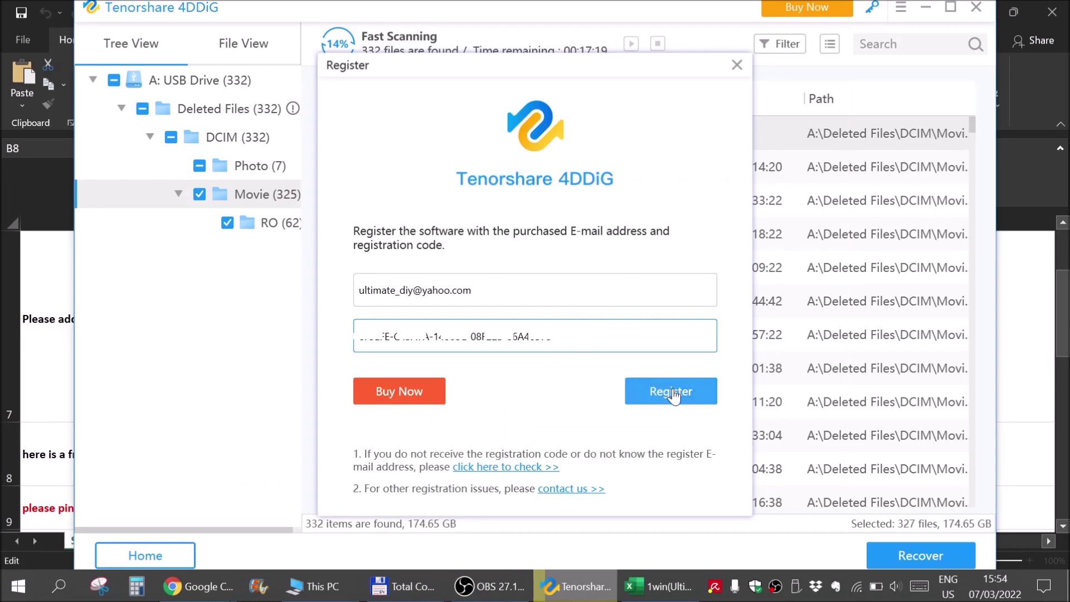
left_click(672, 393)
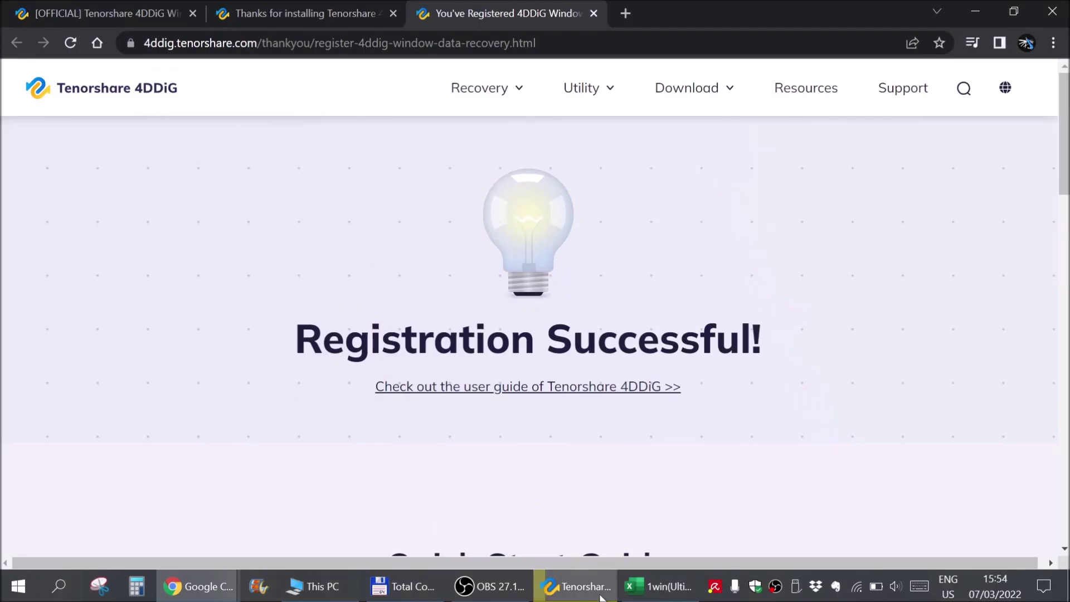
left_click(600, 596)
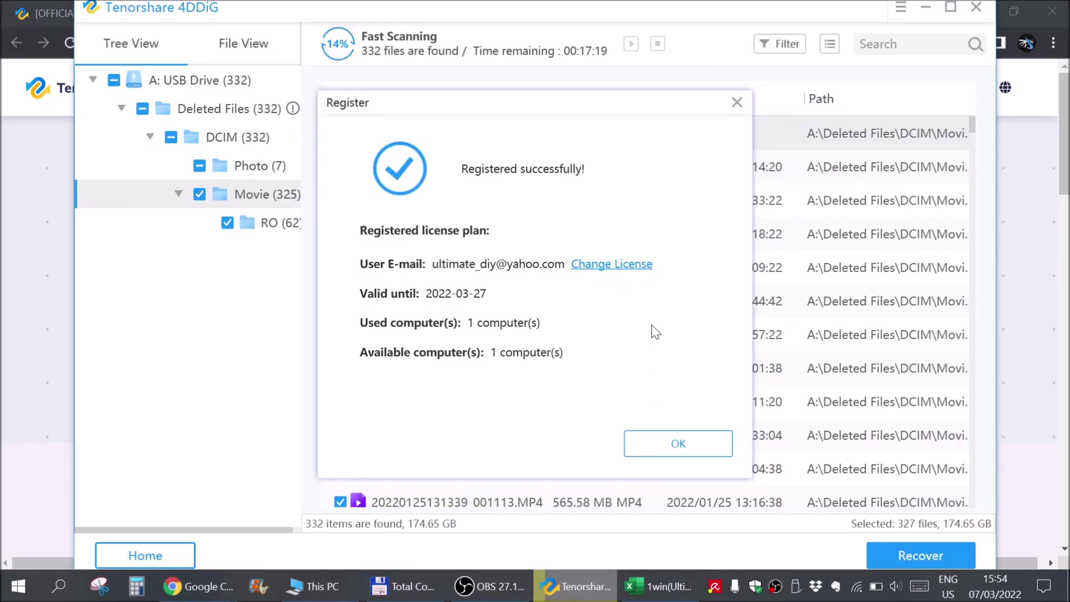
left_click(671, 440)
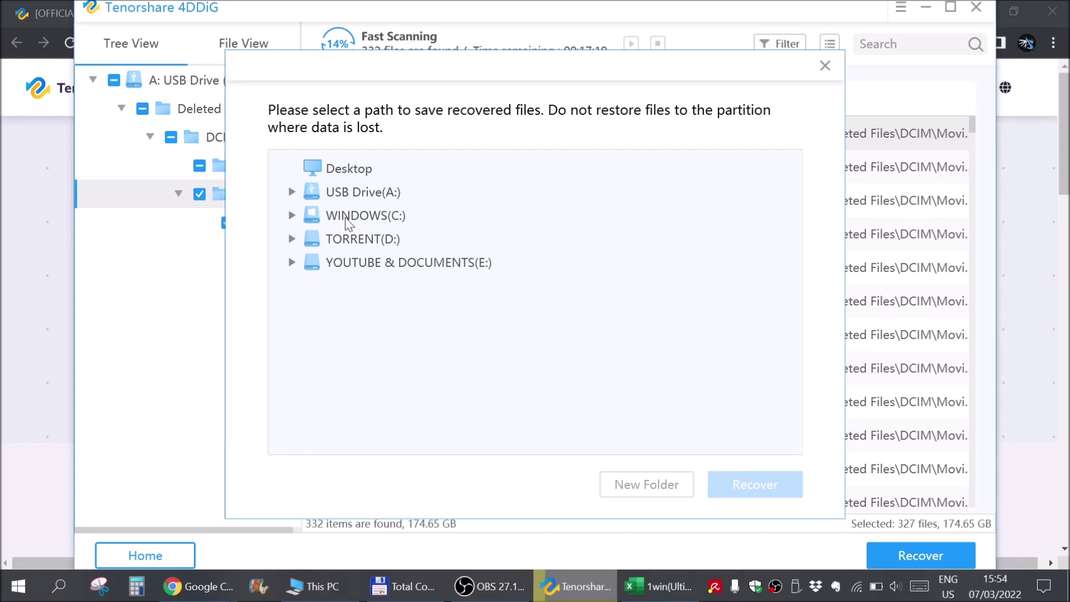
Create a RECOVERED DATA folder on WINDOWS (C:) and try recovering the files into it
left_click(360, 195)
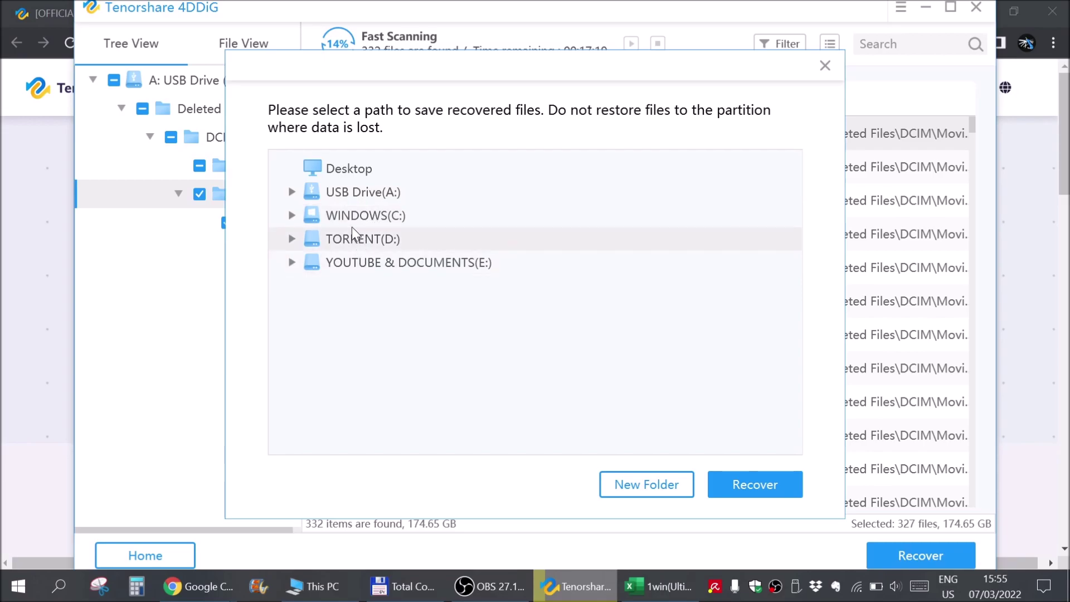
left_click(292, 217)
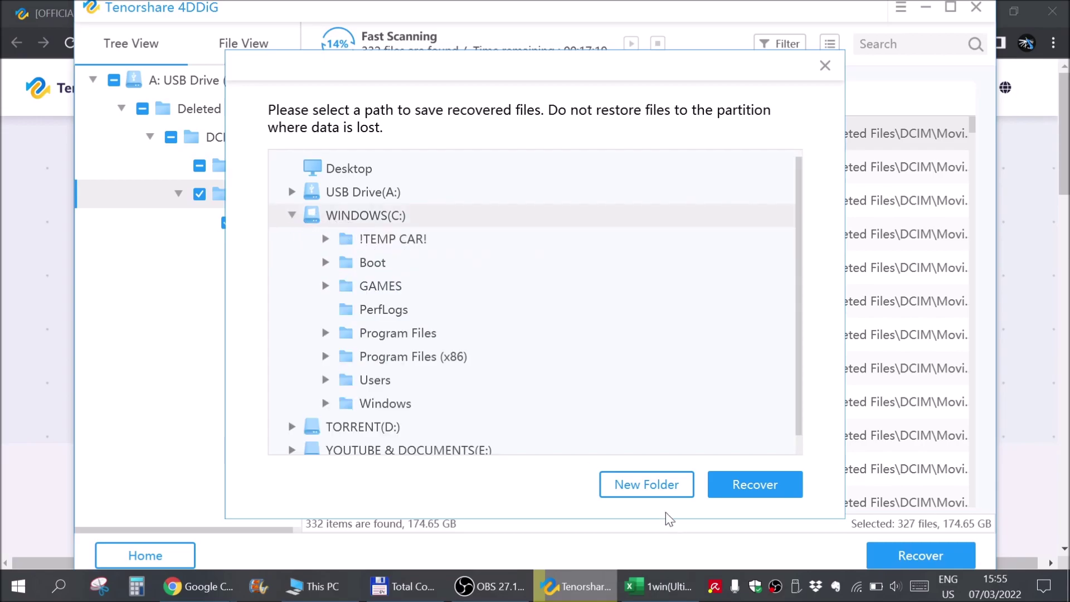
left_click(649, 483)
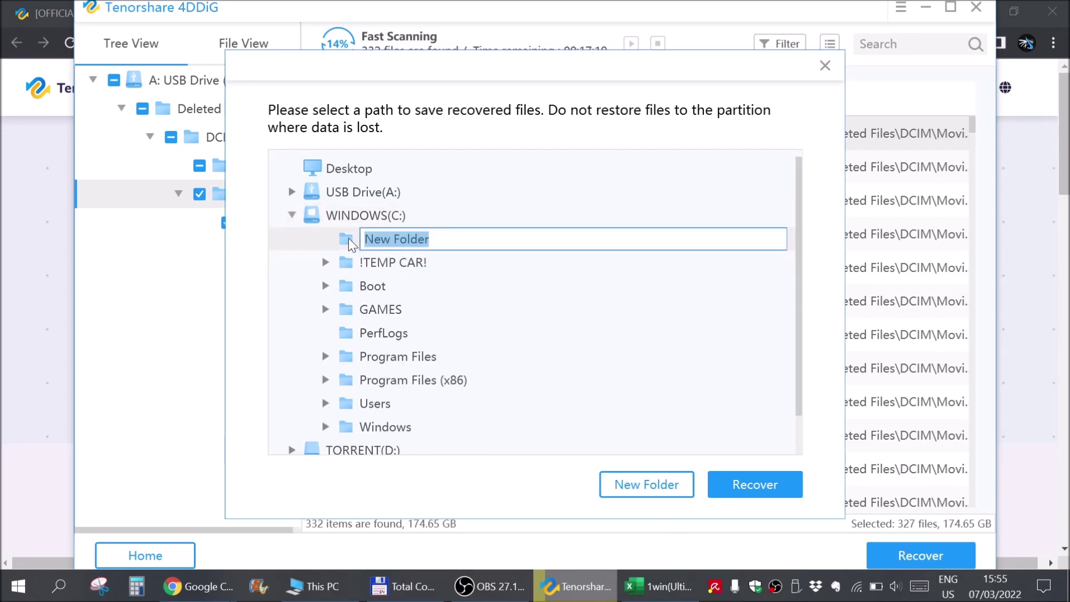
type("RECOVERED DATA")
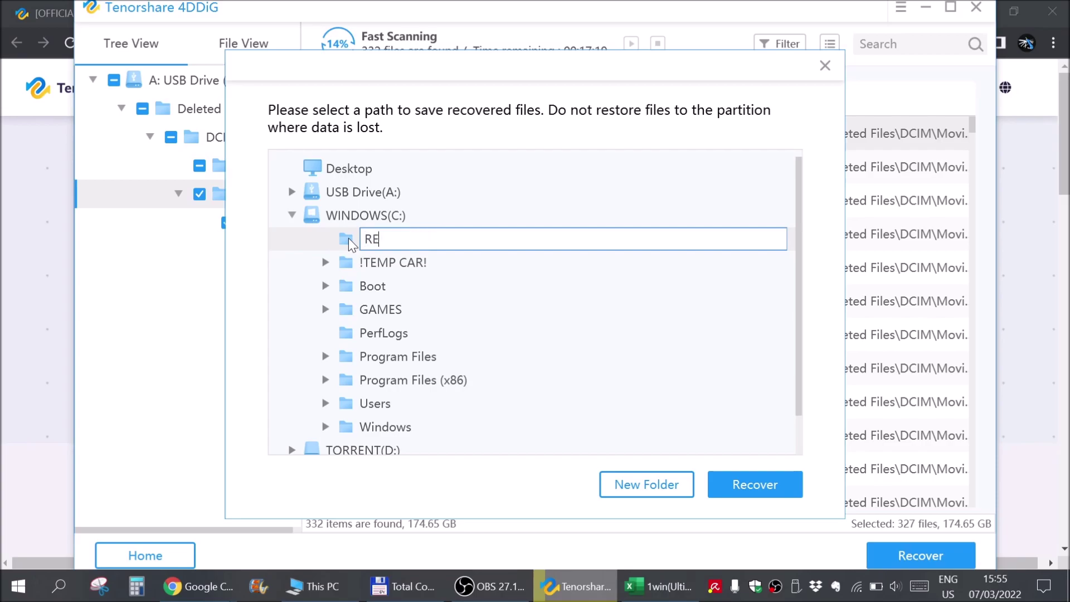
key("Return")
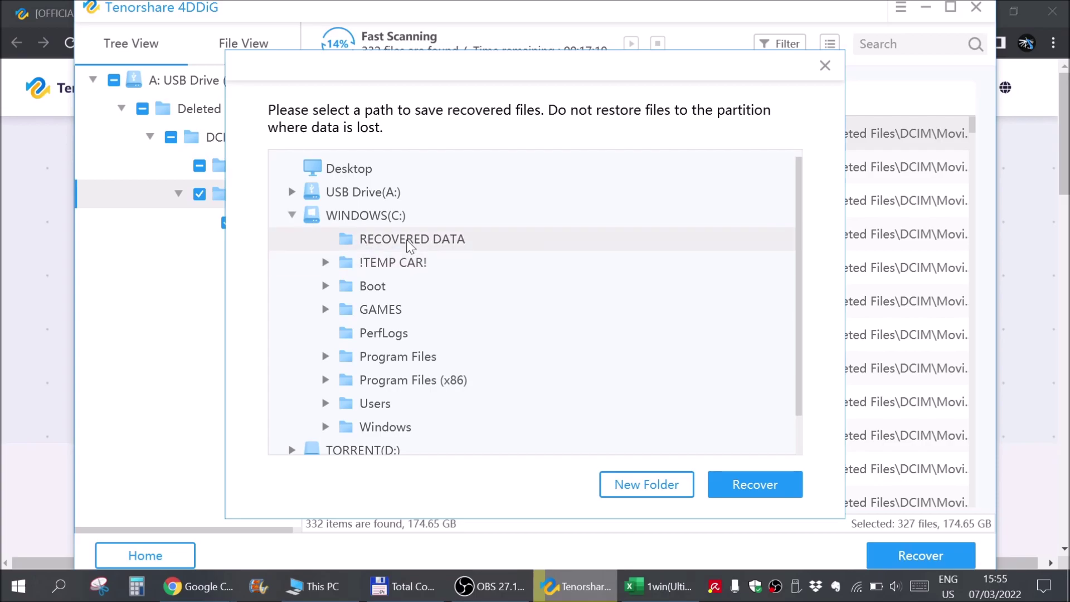
left_click(736, 483)
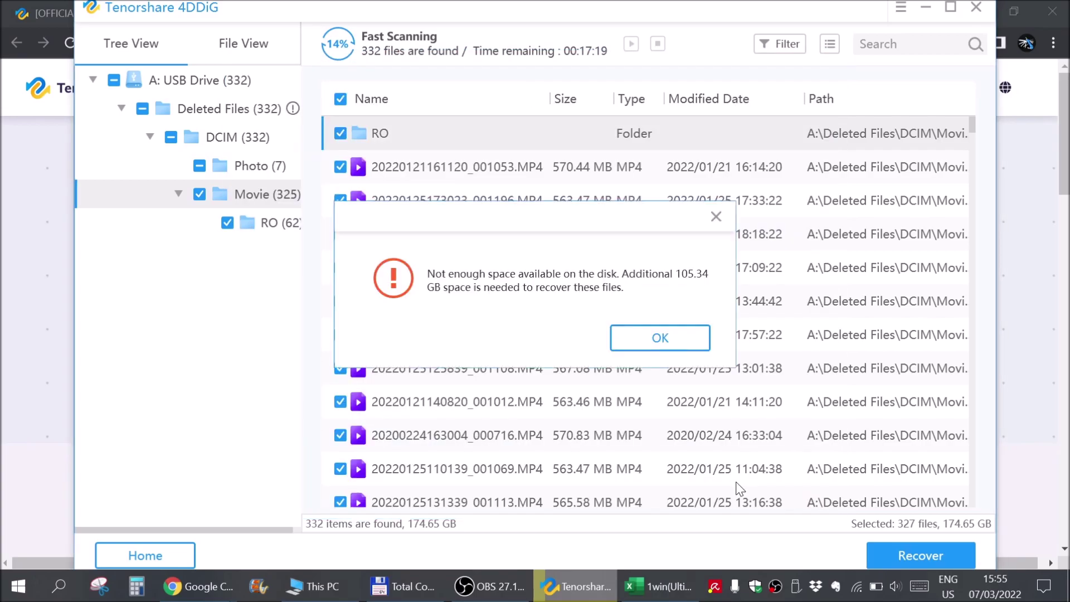
Dismiss the space error and cut the selection to the photos plus two RO MP4 files
left_click(661, 337)
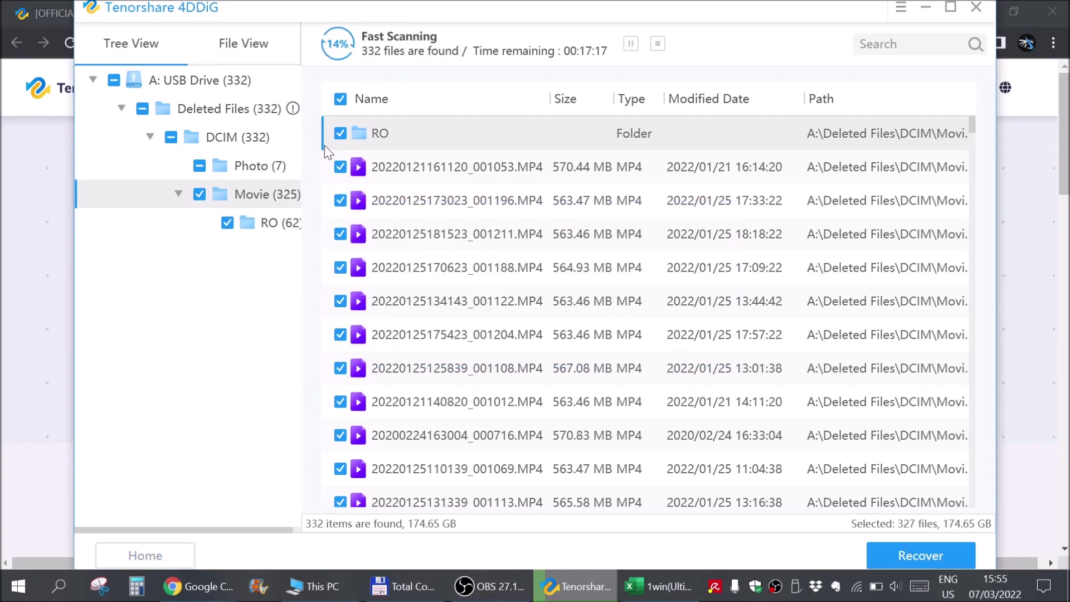
left_click(340, 98)
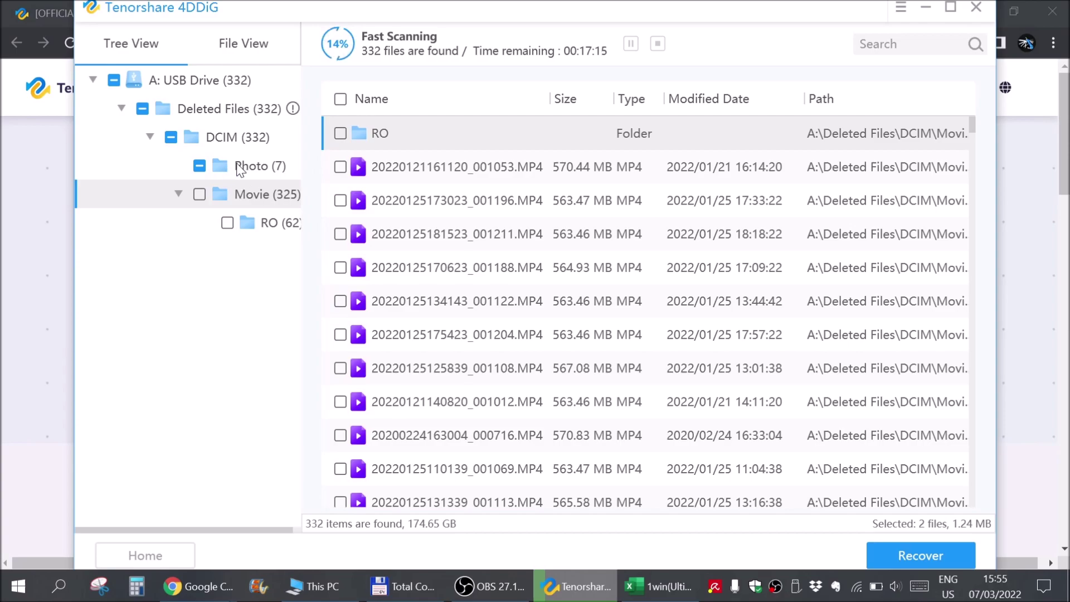
left_click(249, 167)
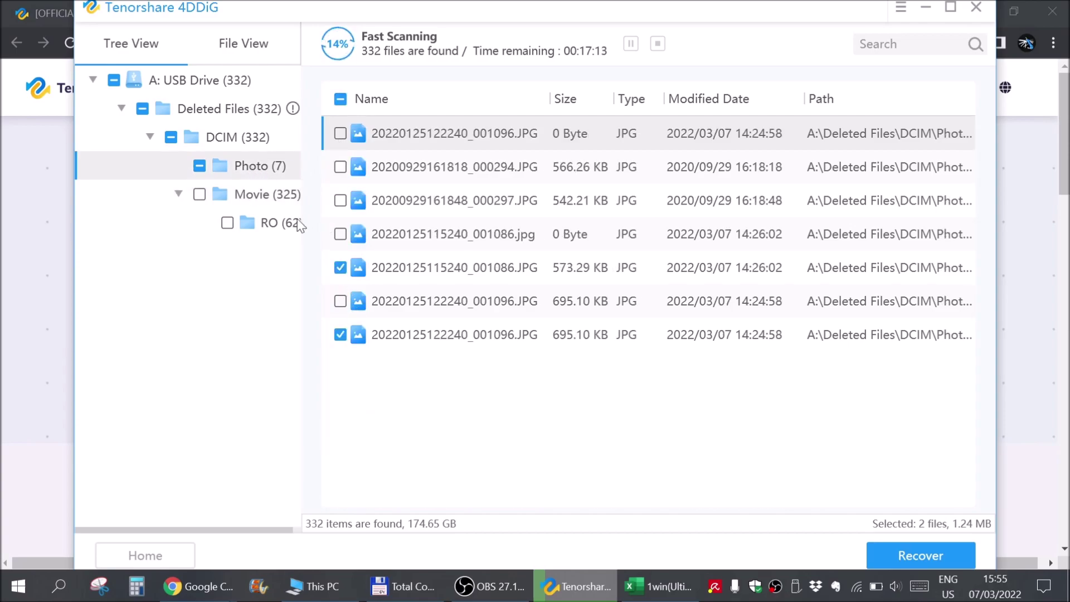
left_click(269, 223)
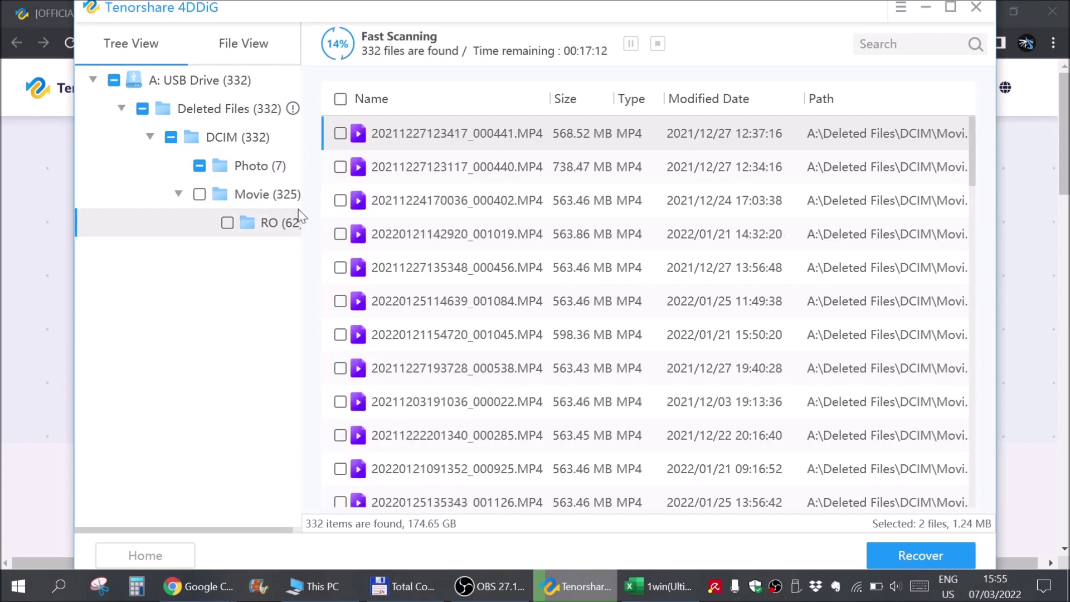
left_click(340, 134)
left_click(340, 167)
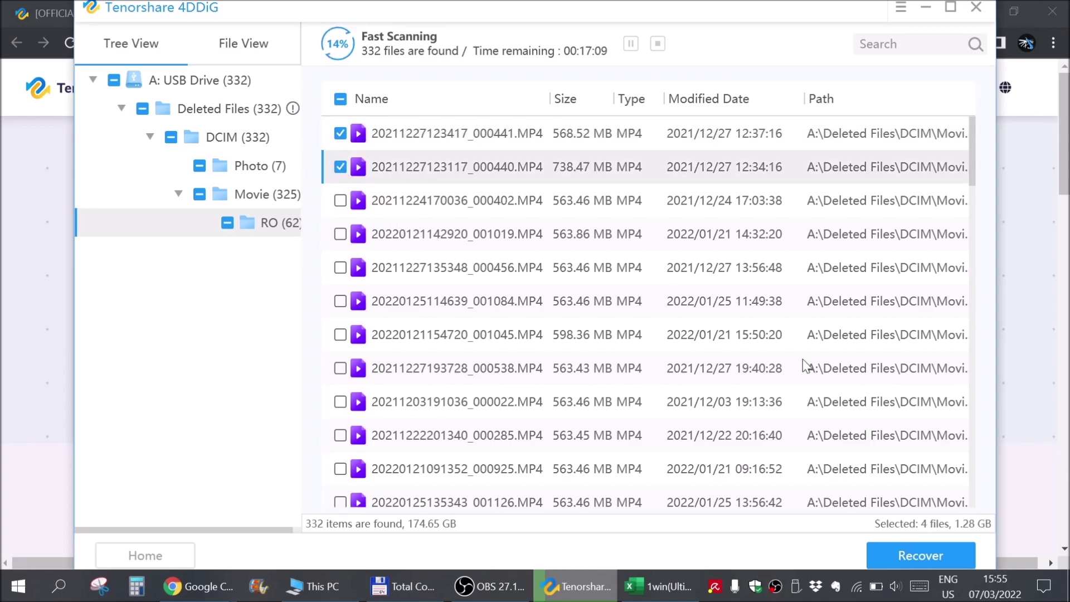
Recover the four marked files into RECOVERED DATA on WINDOWS (C:)
left_click(933, 555)
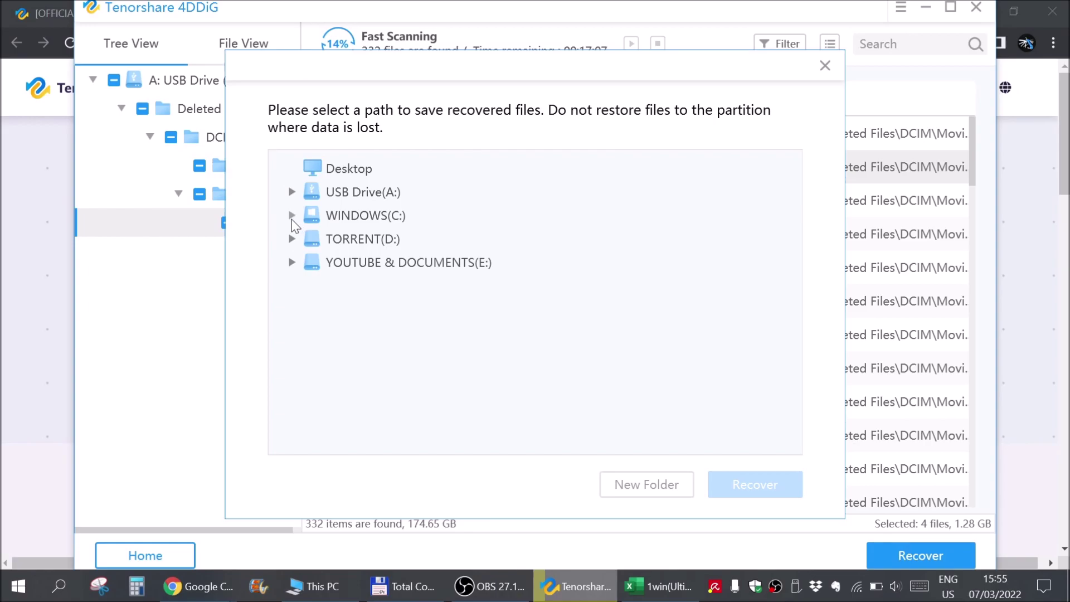
left_click(292, 216)
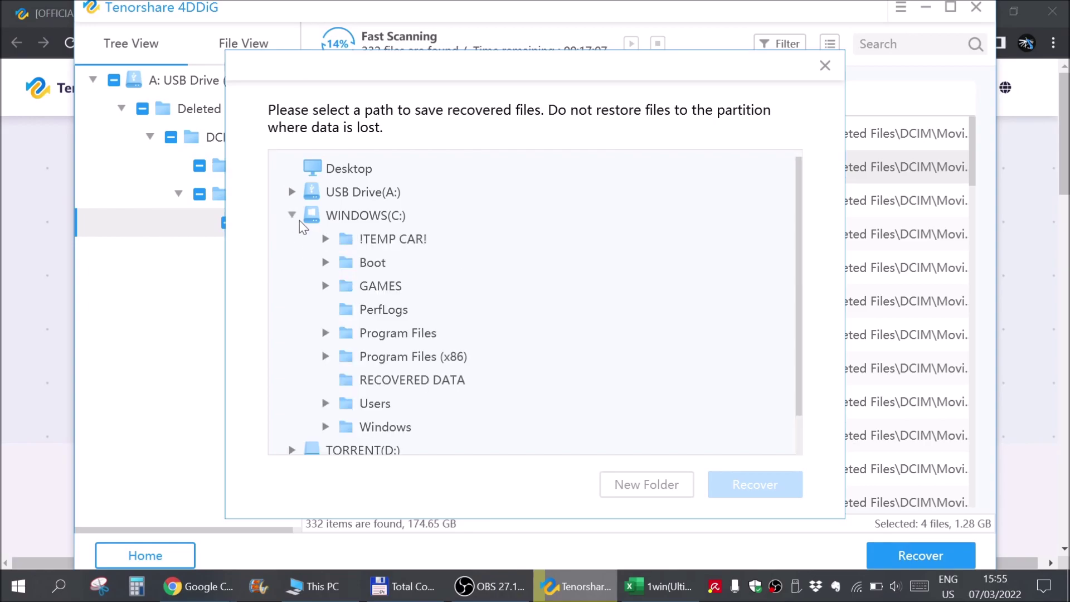
left_click(411, 386)
left_click(756, 485)
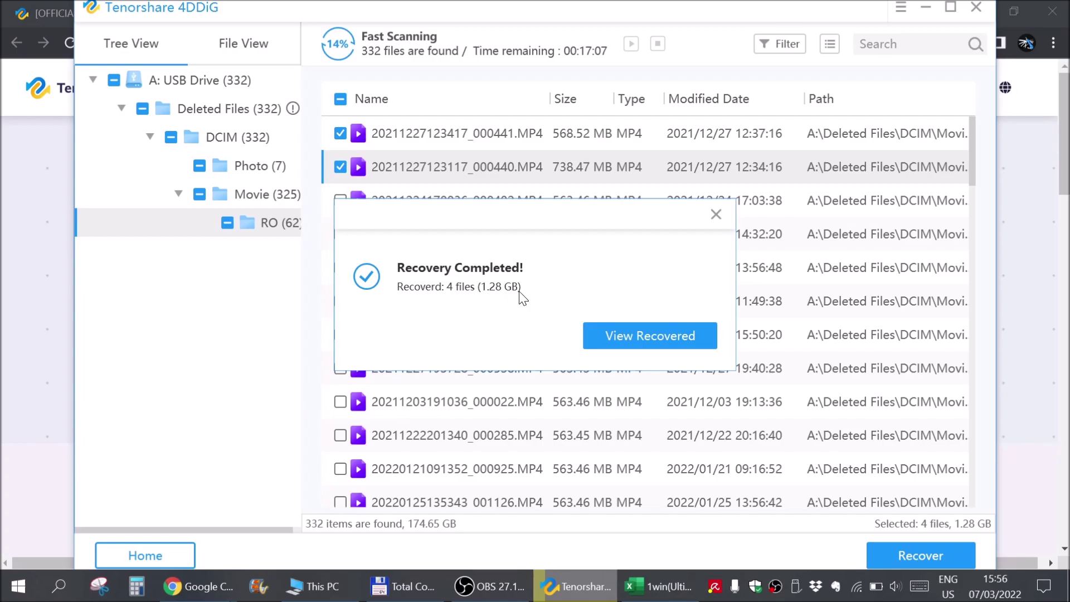
Switch to the This PC window and deselect USB Drive (A:)
key("alt+Tab")
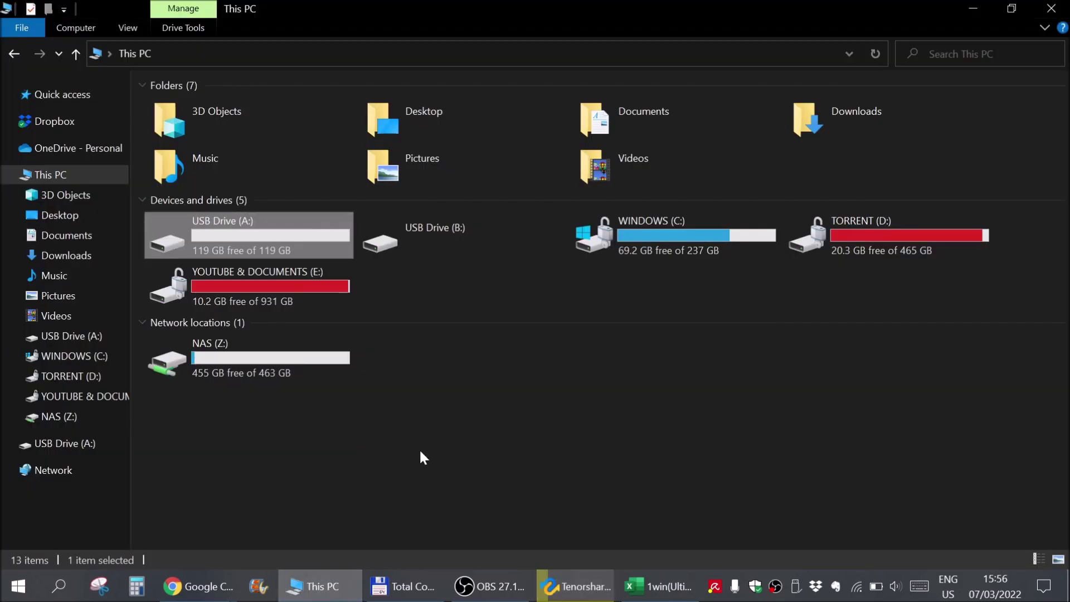
left_click(497, 353)
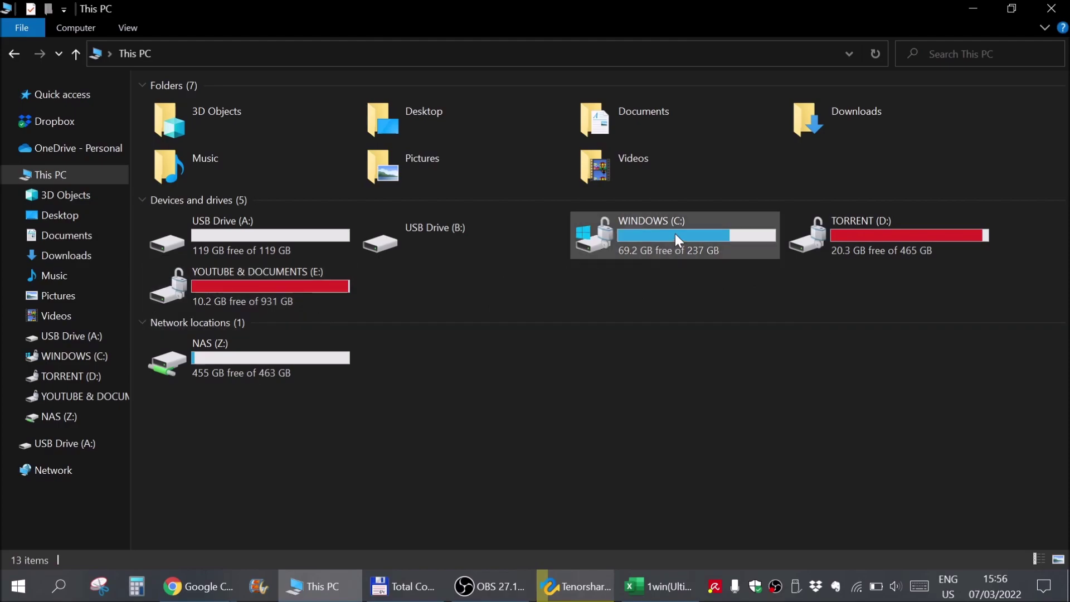
mouse_move(633, 254)
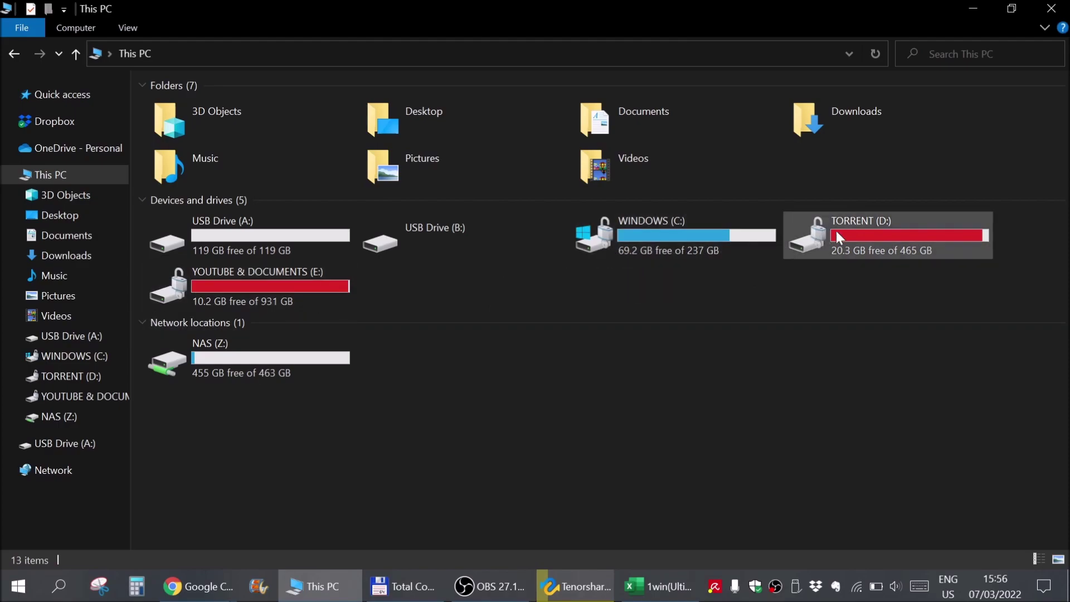
Open the recovered files location and browse into folder A, then Deleted Files
left_click(584, 577)
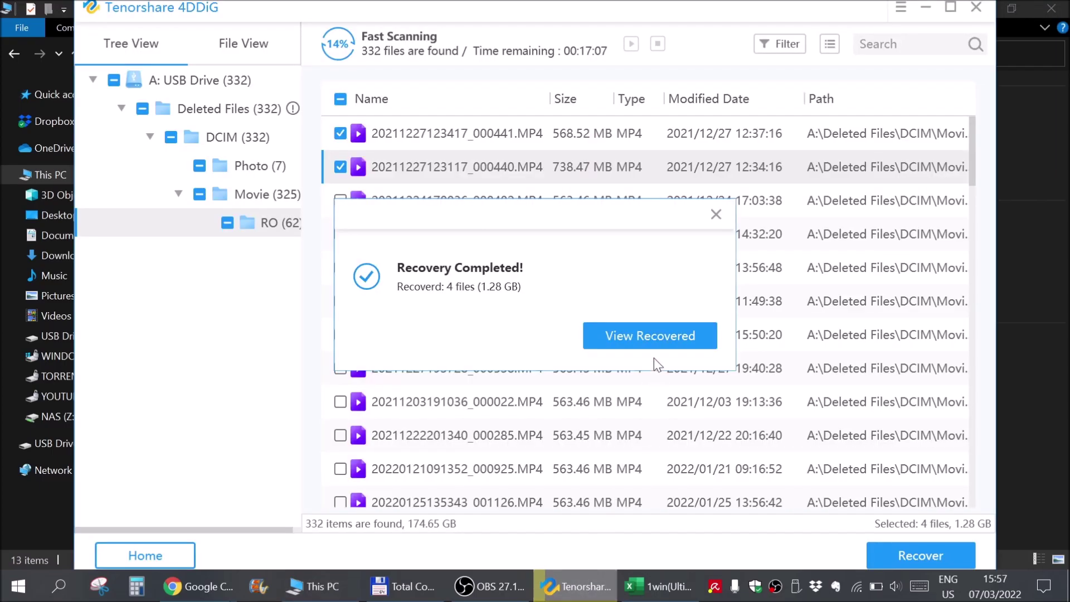
left_click(654, 337)
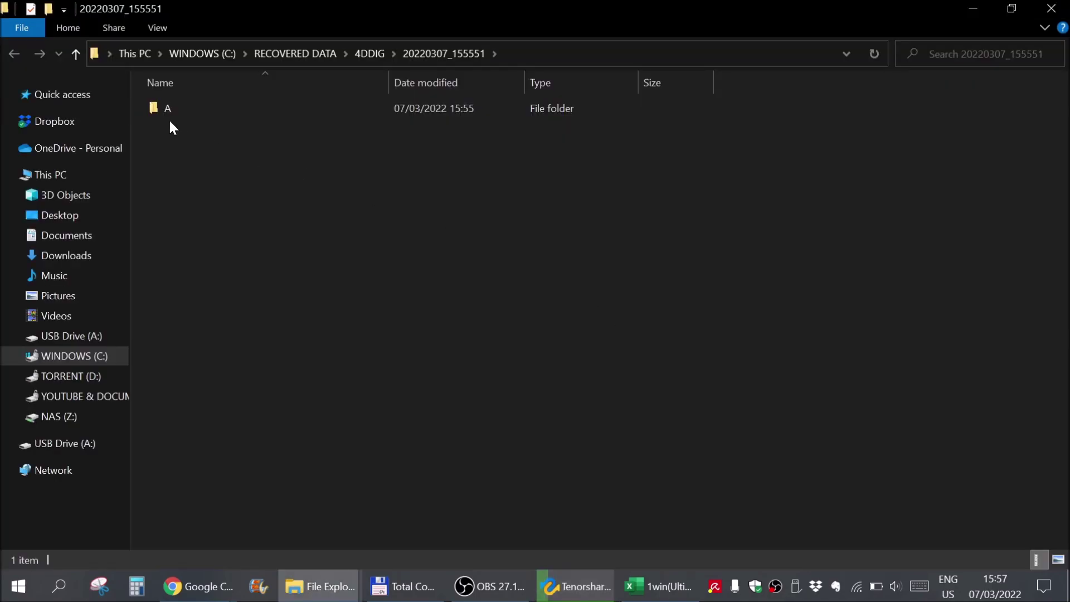
double_click(167, 112)
left_click(195, 114)
double_click(196, 112)
Open DCIM and its Photo folder, then select the first recovered photo
left_click(202, 106)
double_click(202, 106)
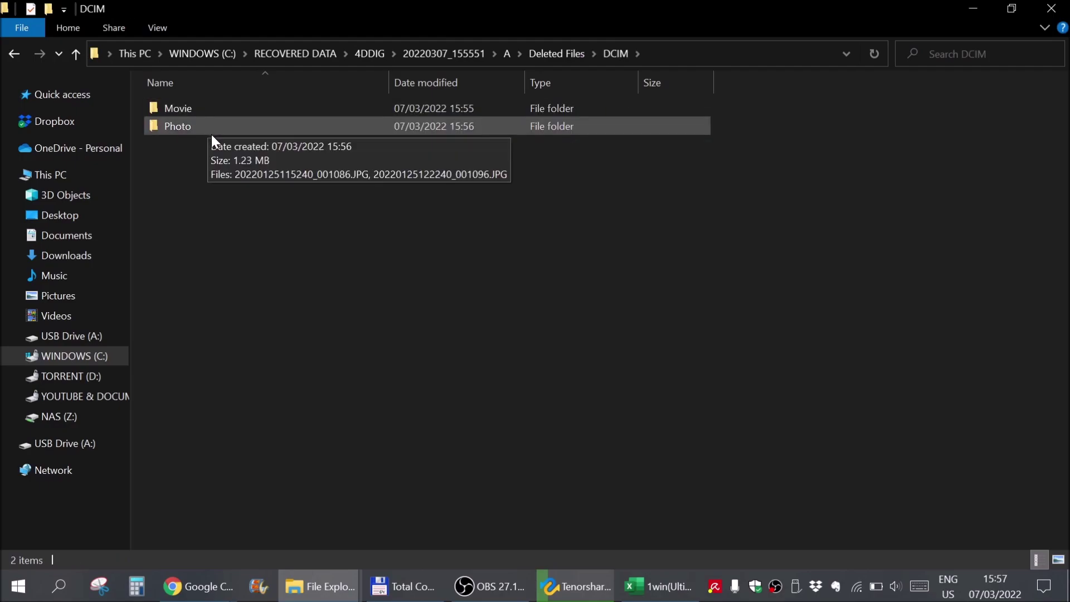
double_click(182, 126)
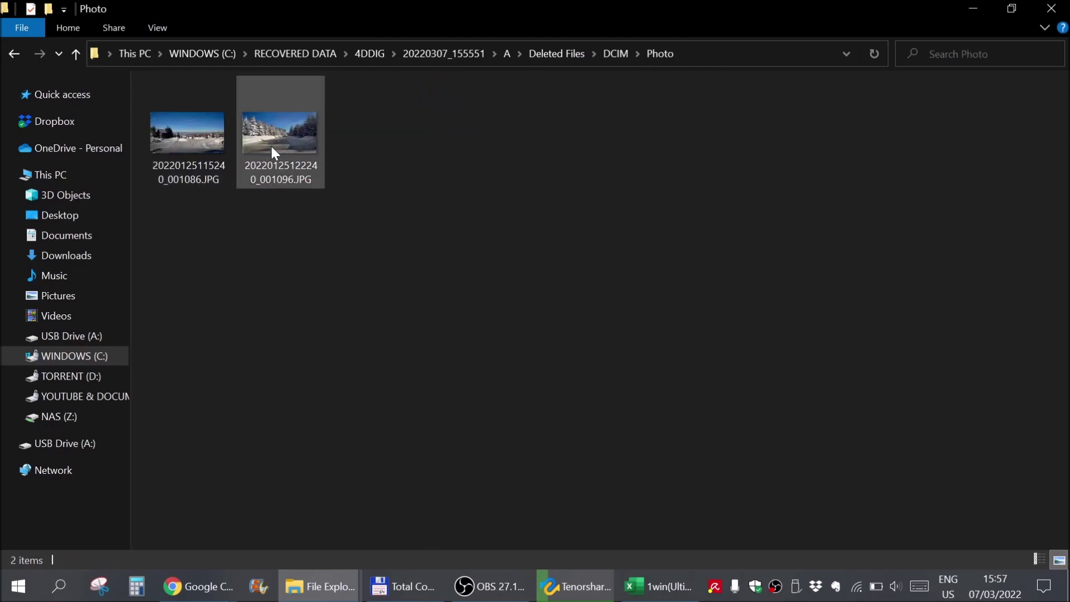
left_click(179, 155)
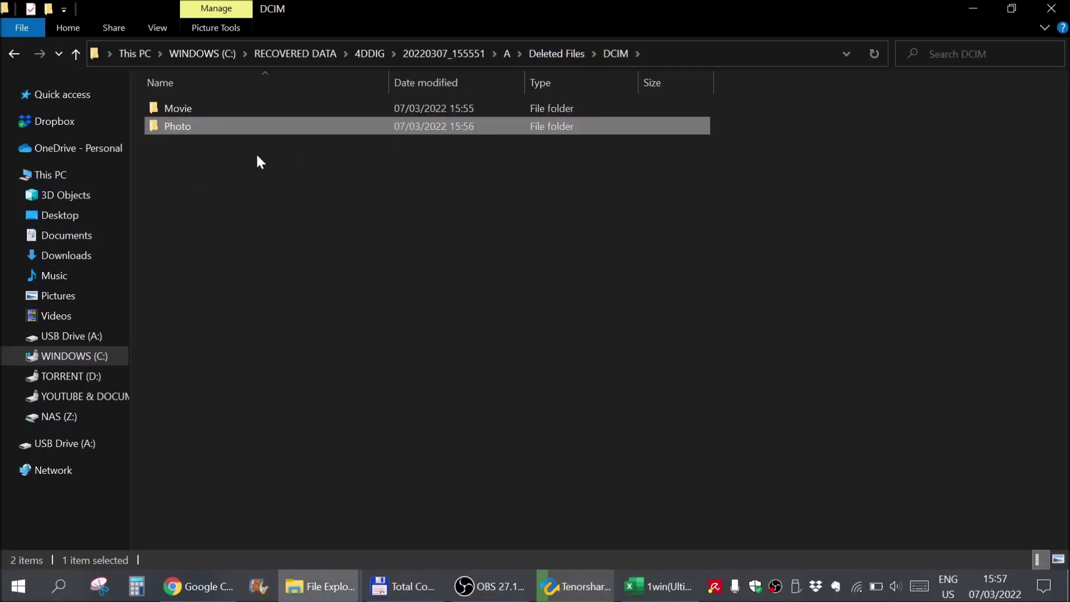
Cancel the accidental rename of the Movie folder and return to the 4DDiG scan window
left_click(209, 111)
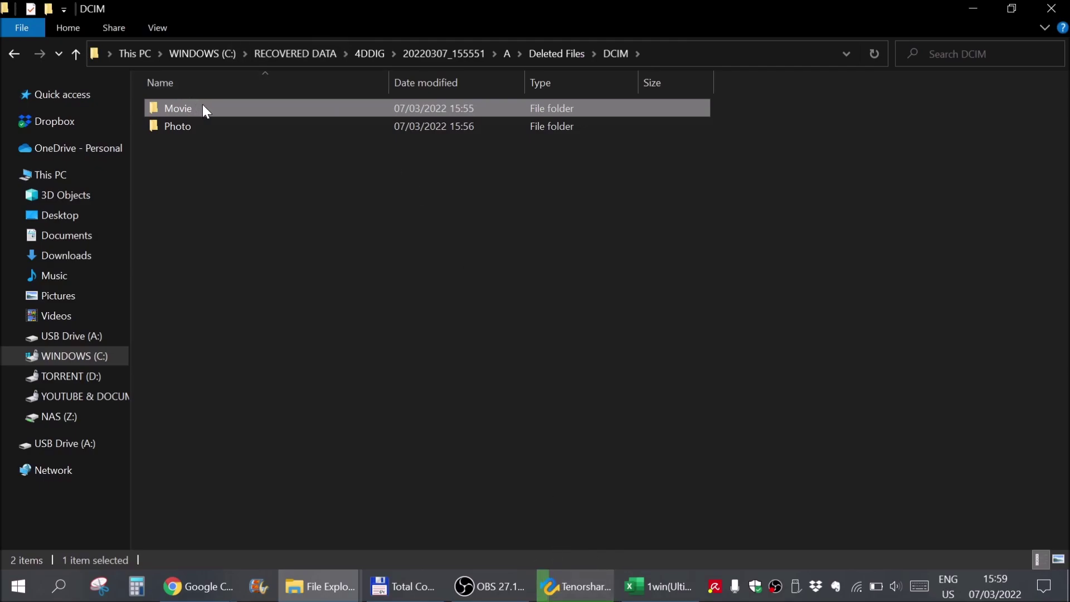
mouse_move(204, 107)
left_click(197, 110)
left_click(207, 154)
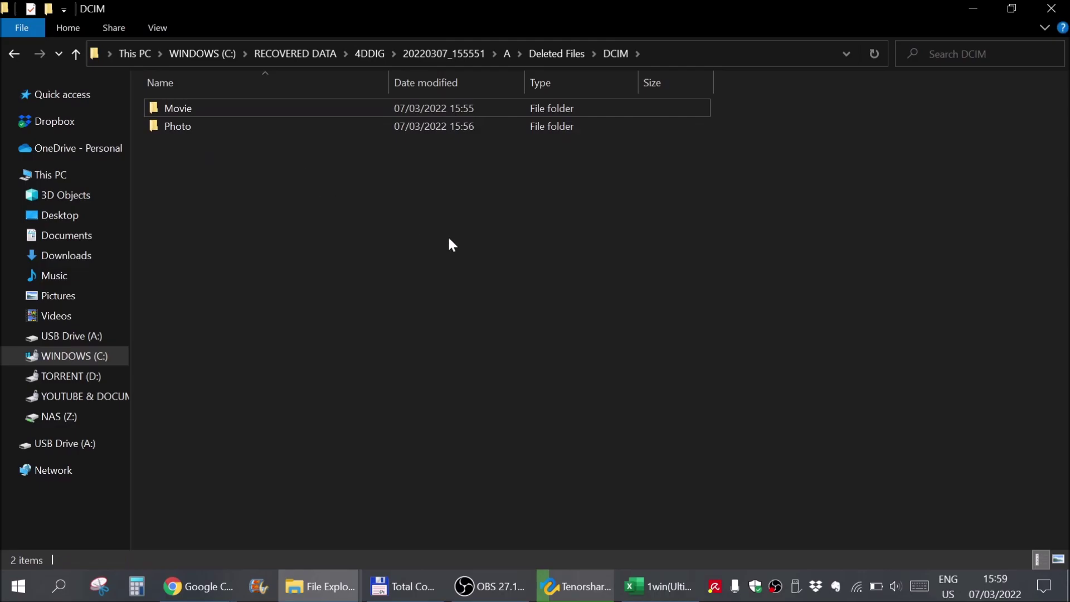
left_click(577, 582)
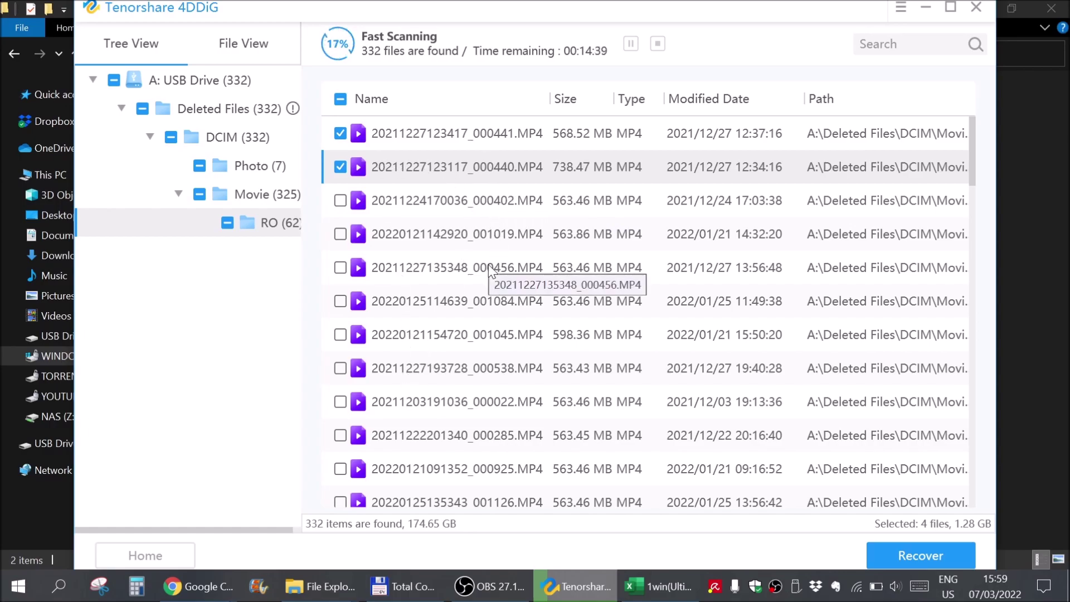
left_click(489, 267)
left_click(633, 148)
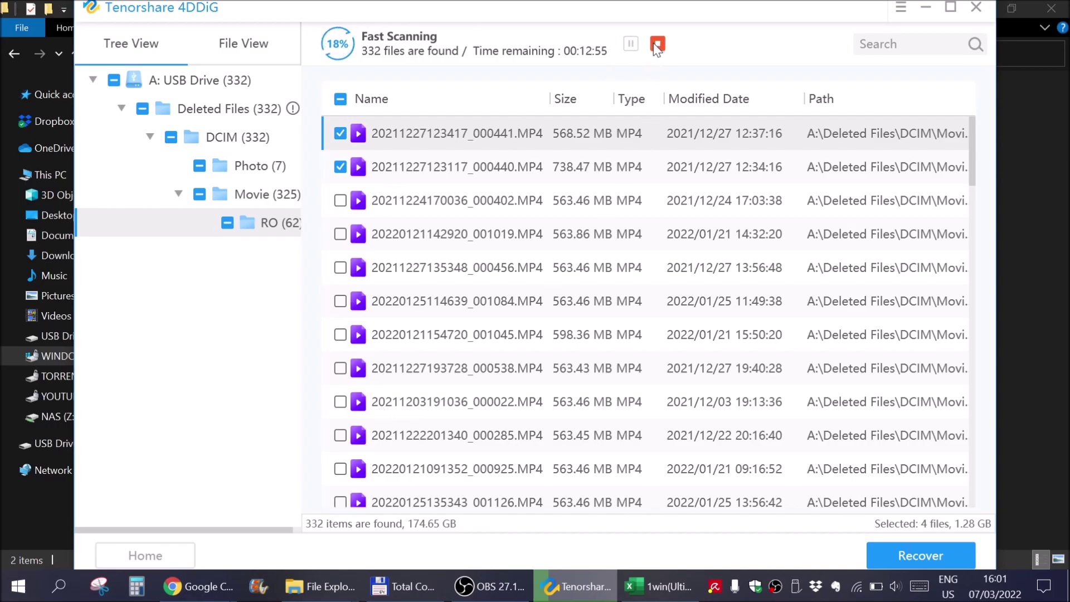
left_click(658, 45)
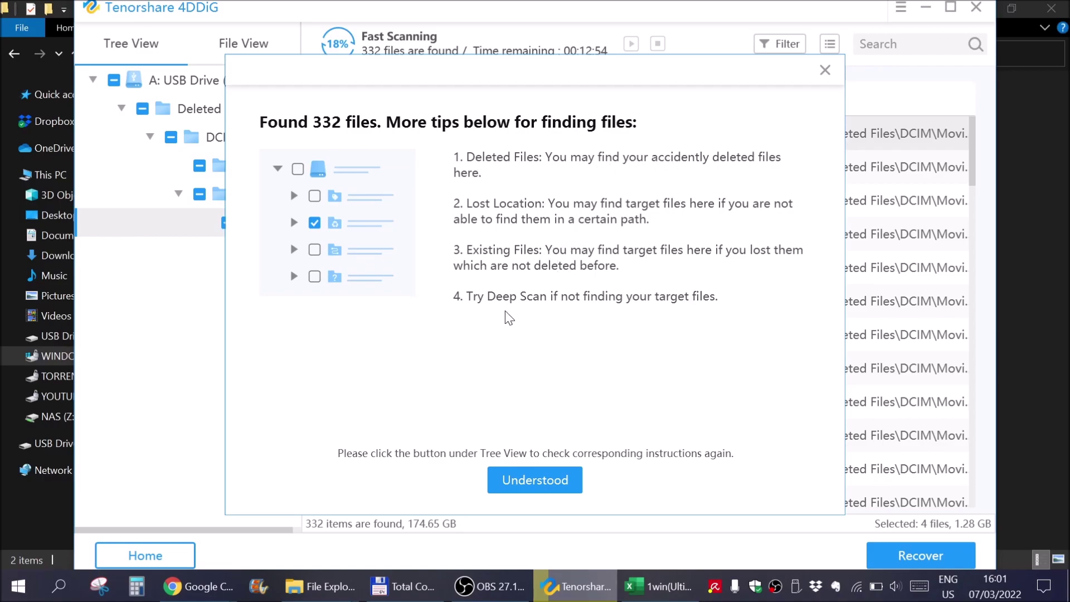
left_click(825, 69)
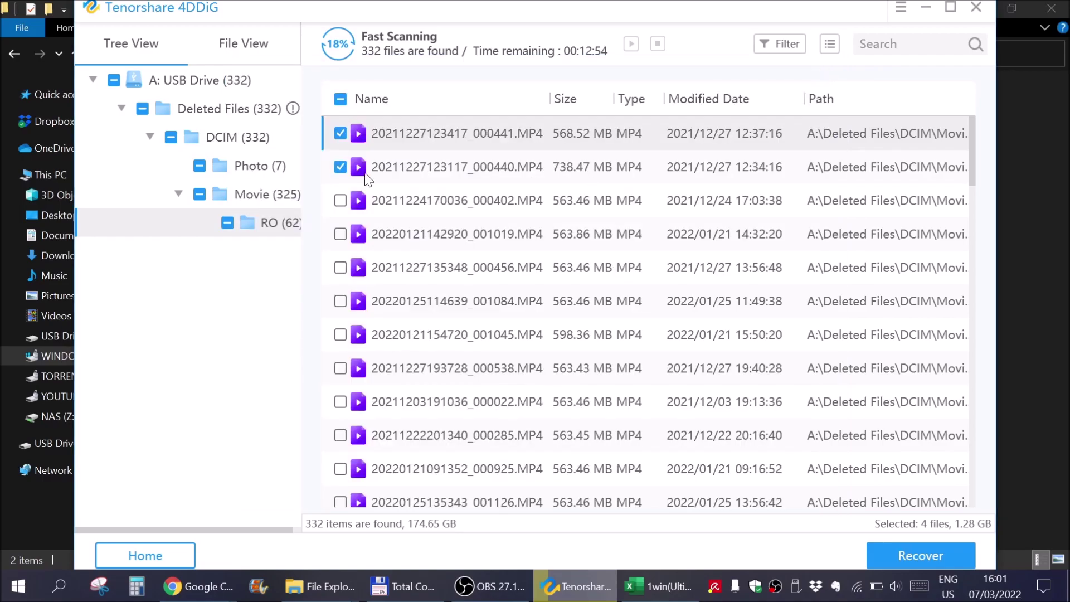
left_click(230, 49)
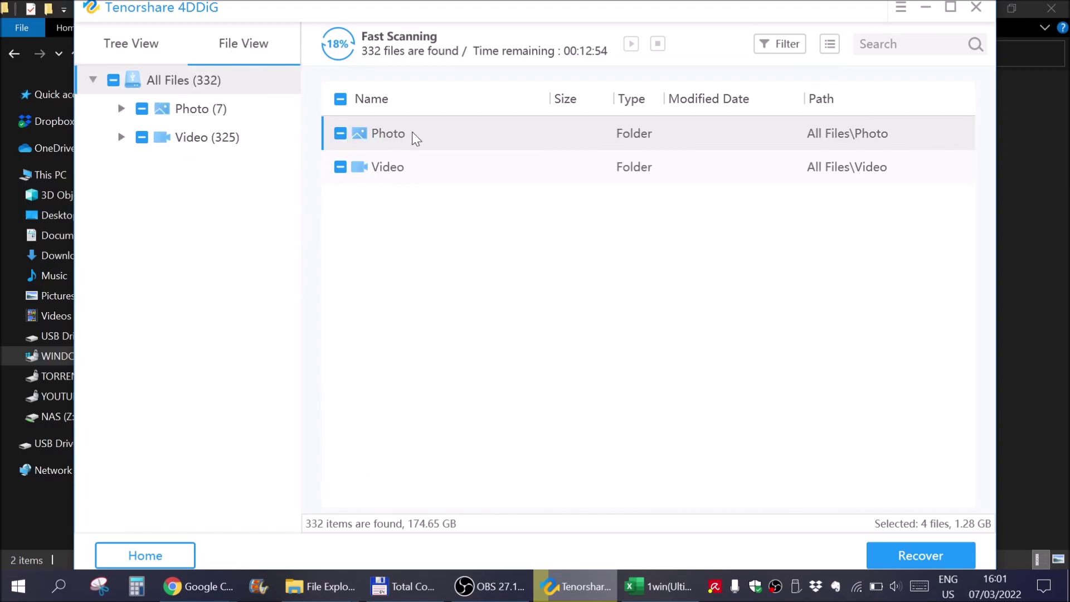
left_click(121, 108)
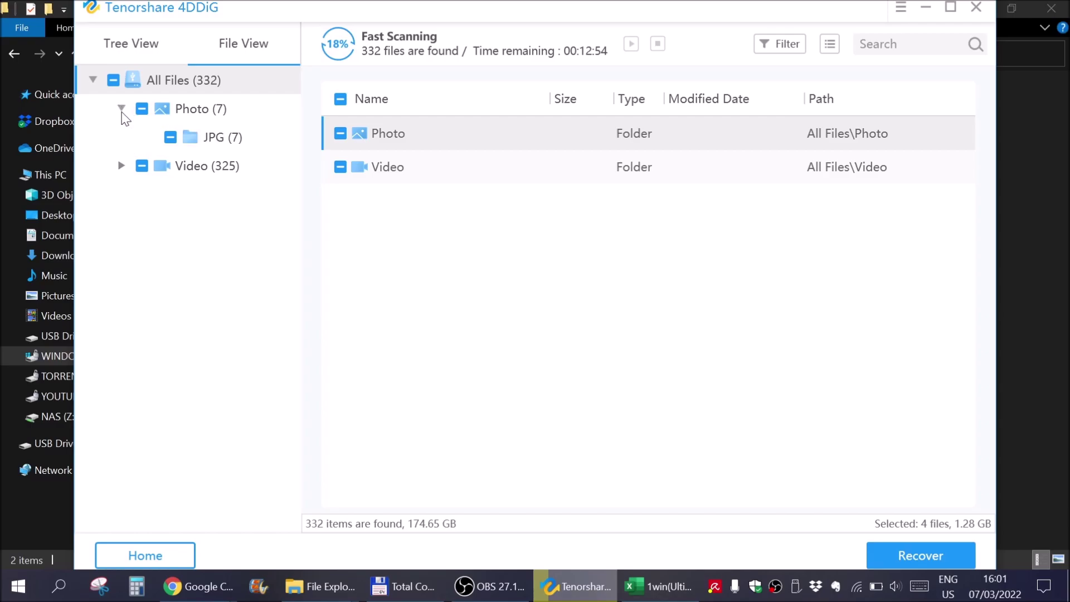
left_click(121, 166)
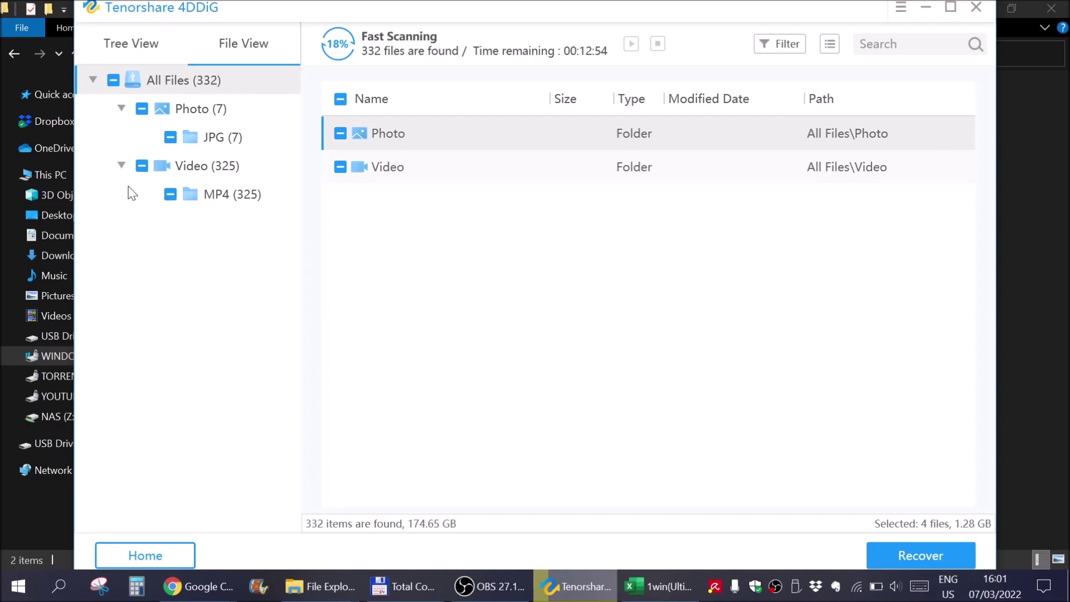
left_click(216, 199)
left_click(221, 142)
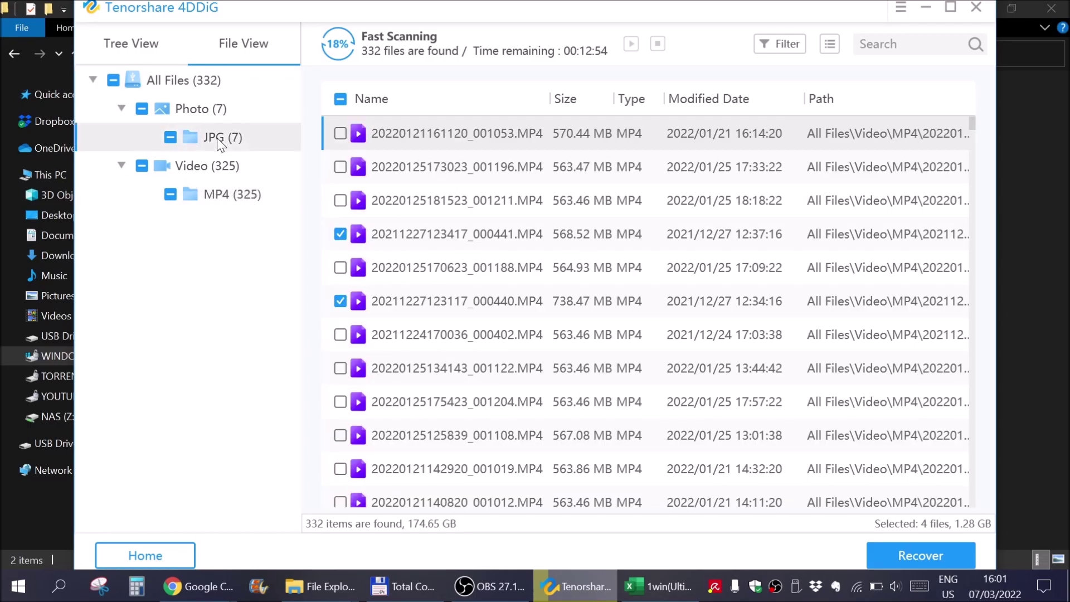
left_click(229, 198)
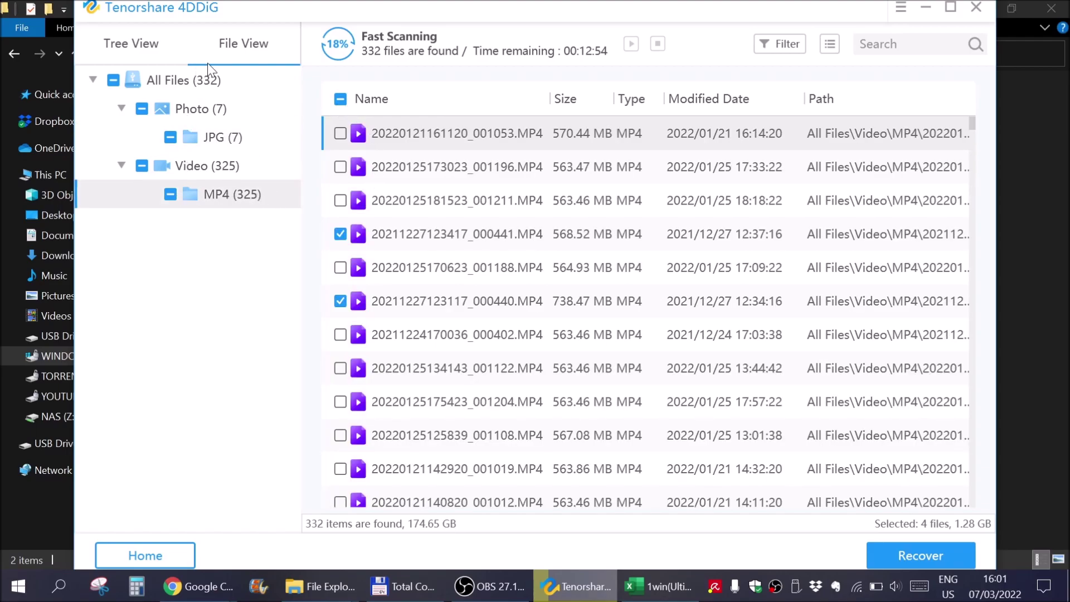
left_click(132, 42)
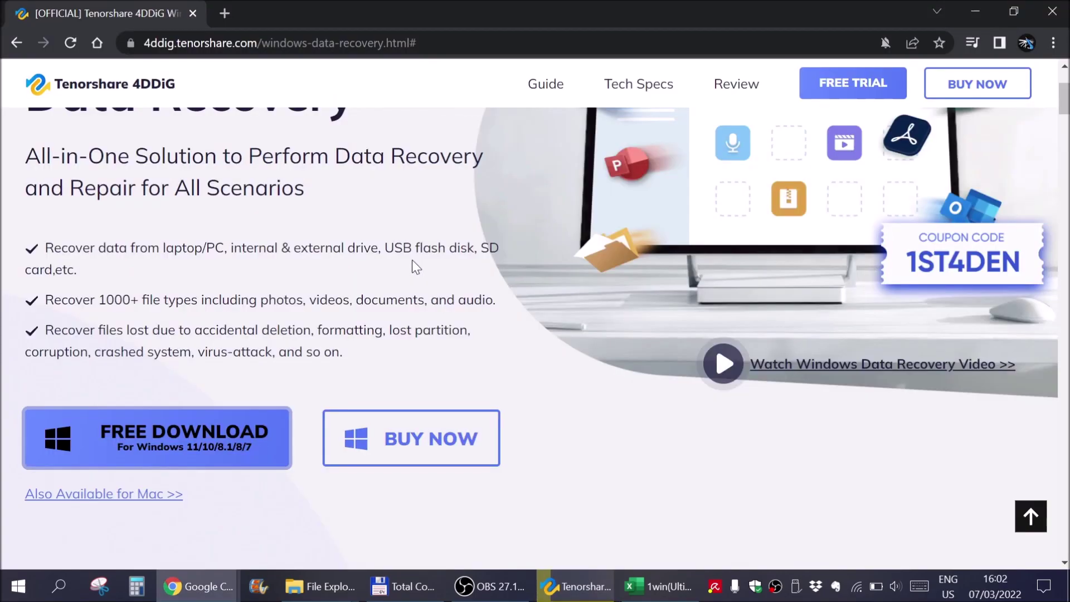
Go to the 4DDiG Support Center page and look through it
scroll(412, 260, "up", 3)
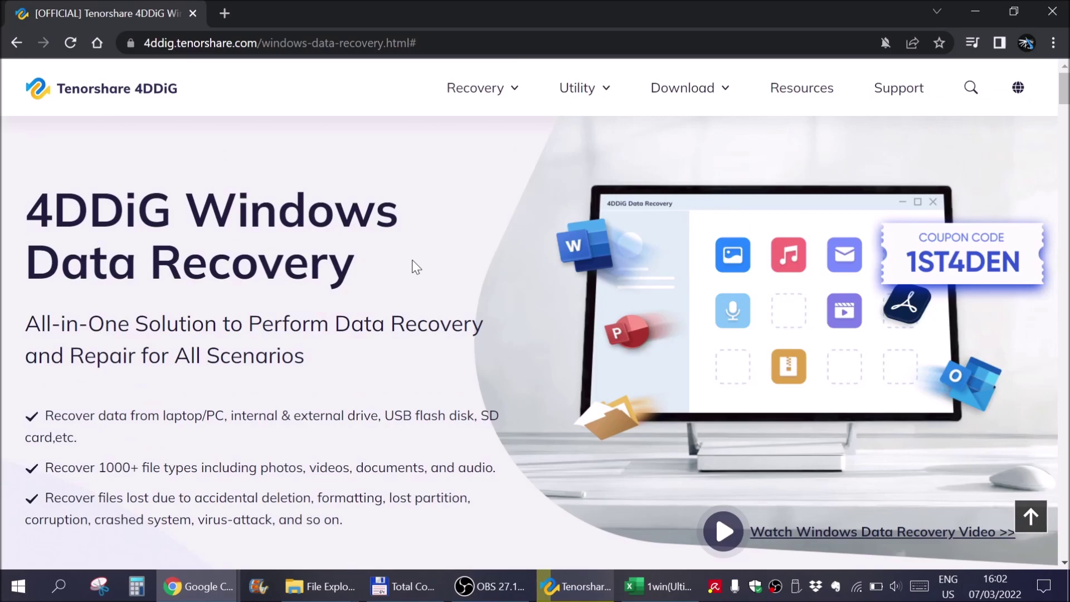
left_click(902, 90)
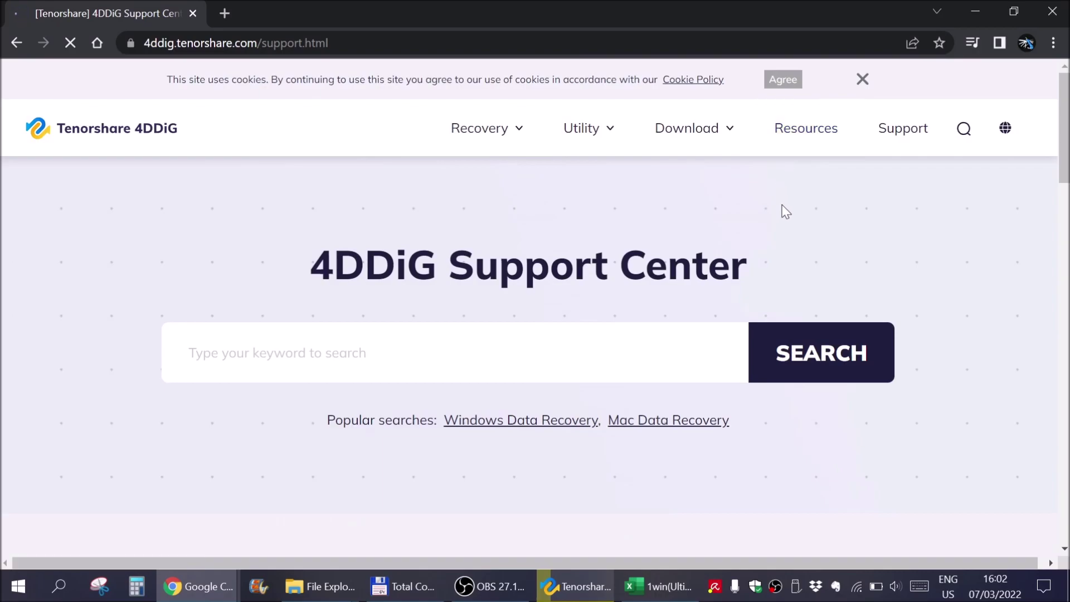
scroll(487, 287, "down", 5)
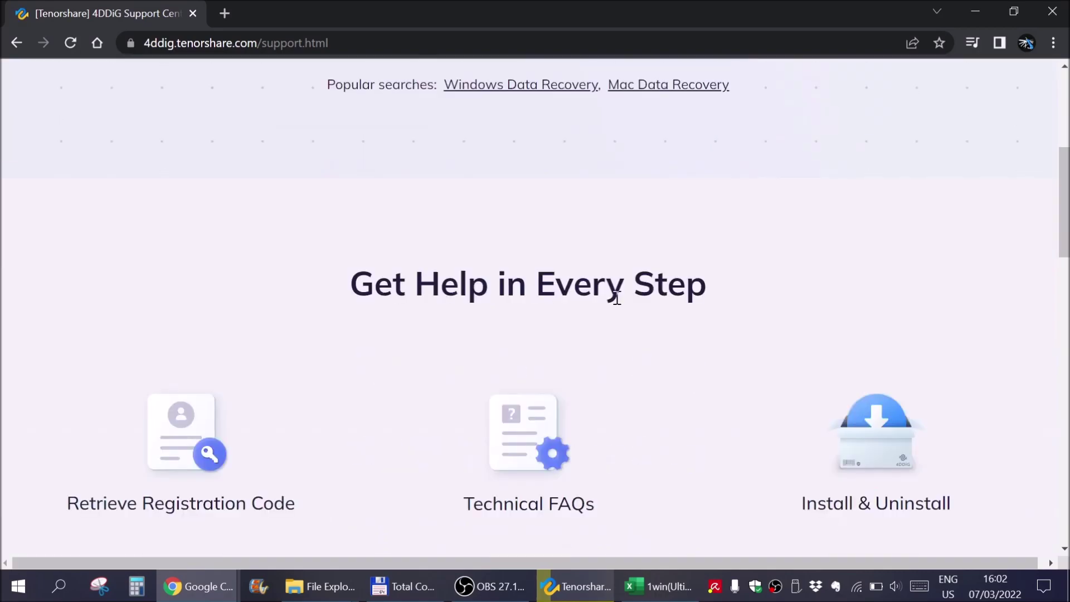
scroll(851, 310, "down", 2)
scroll(859, 290, "up", 7)
Browse the how-to articles, then go to the Windows Data Recovery product page
left_click(797, 128)
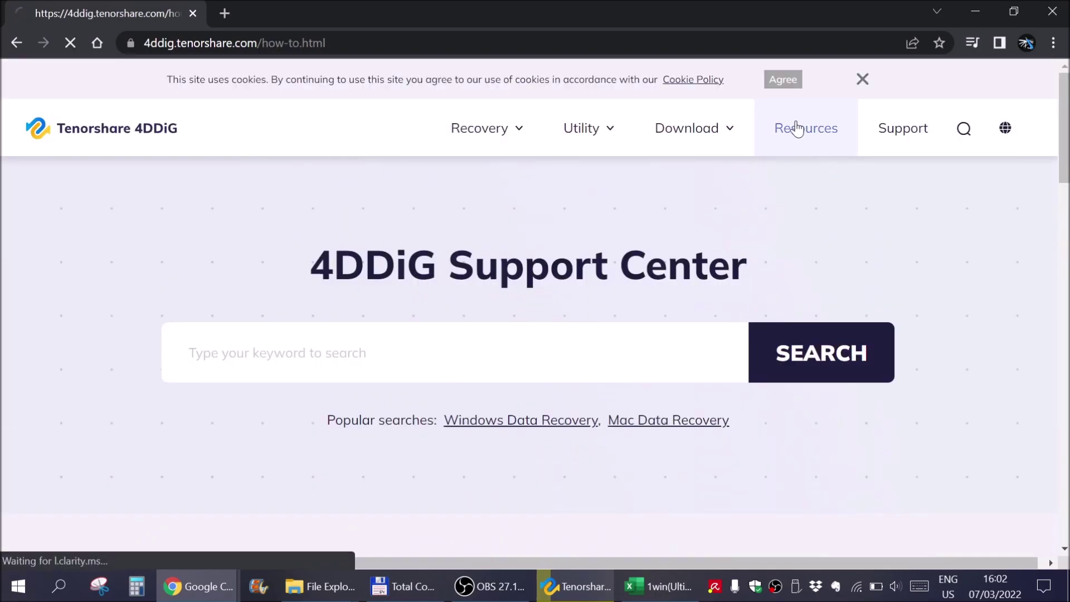
scroll(669, 253, "down", 4)
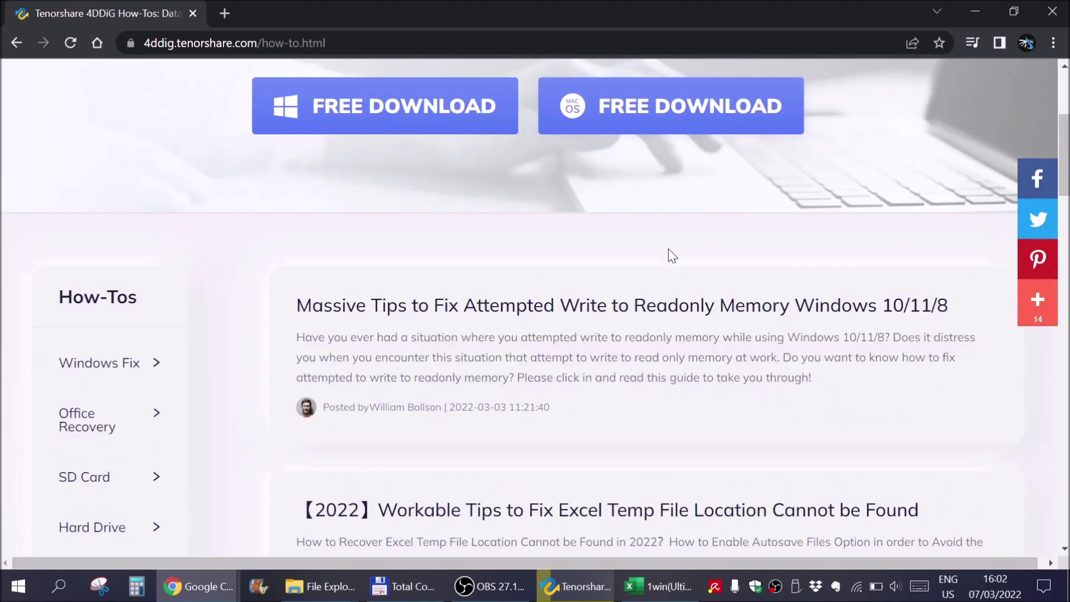
scroll(596, 267, "up", 1)
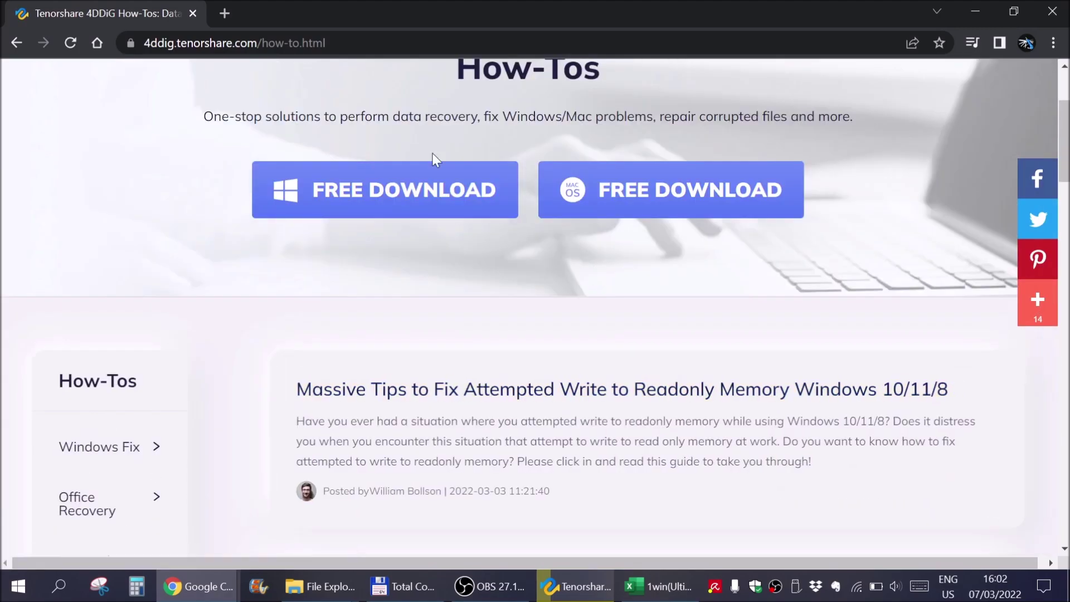
scroll(721, 401, "down", 3)
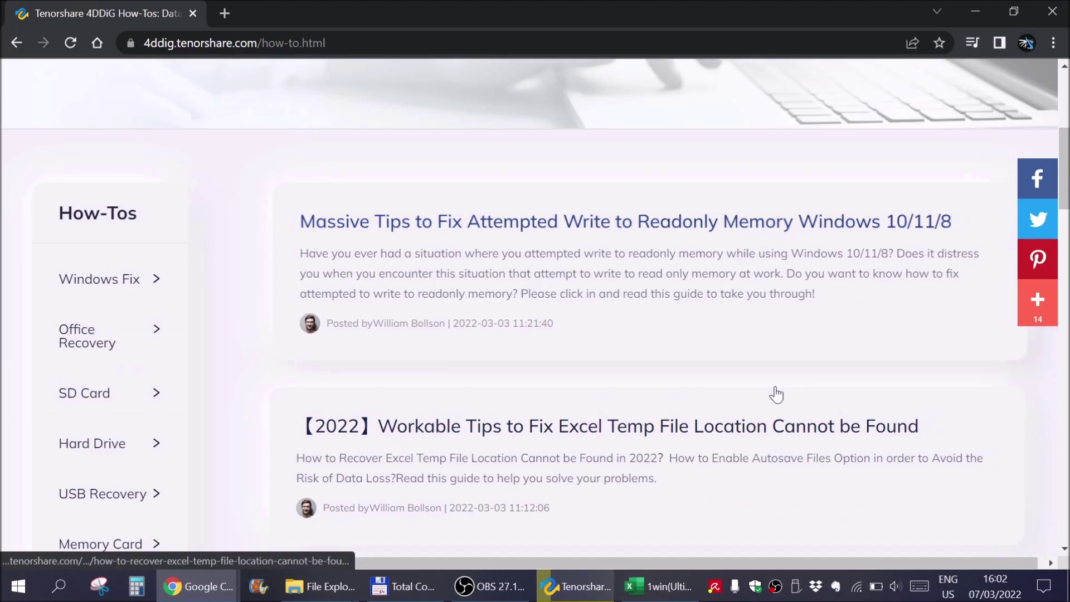
scroll(776, 393, "up", 6)
mouse_move(437, 128)
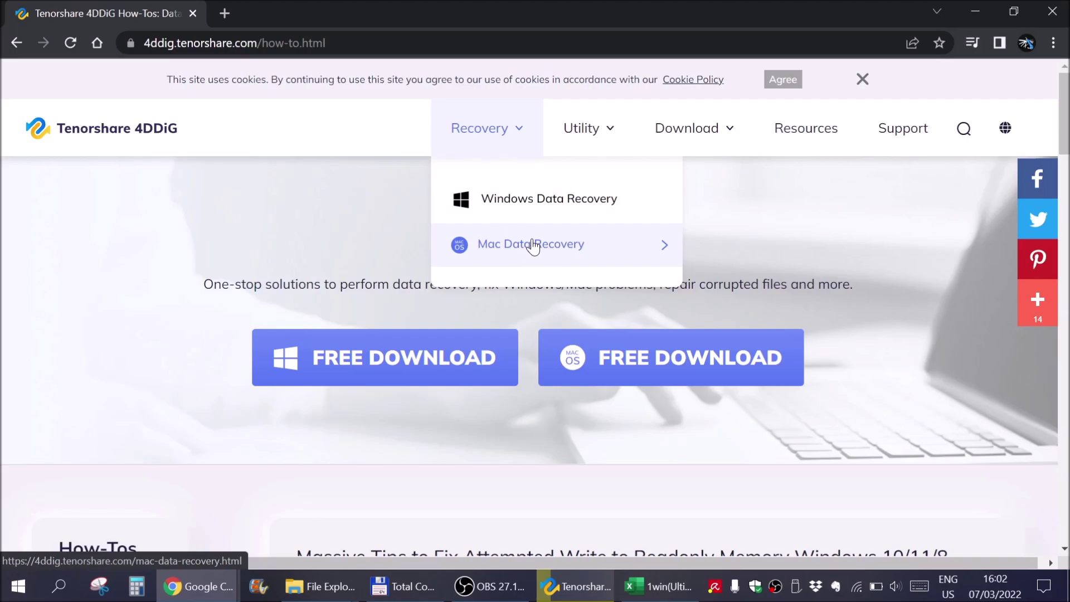
left_click(541, 204)
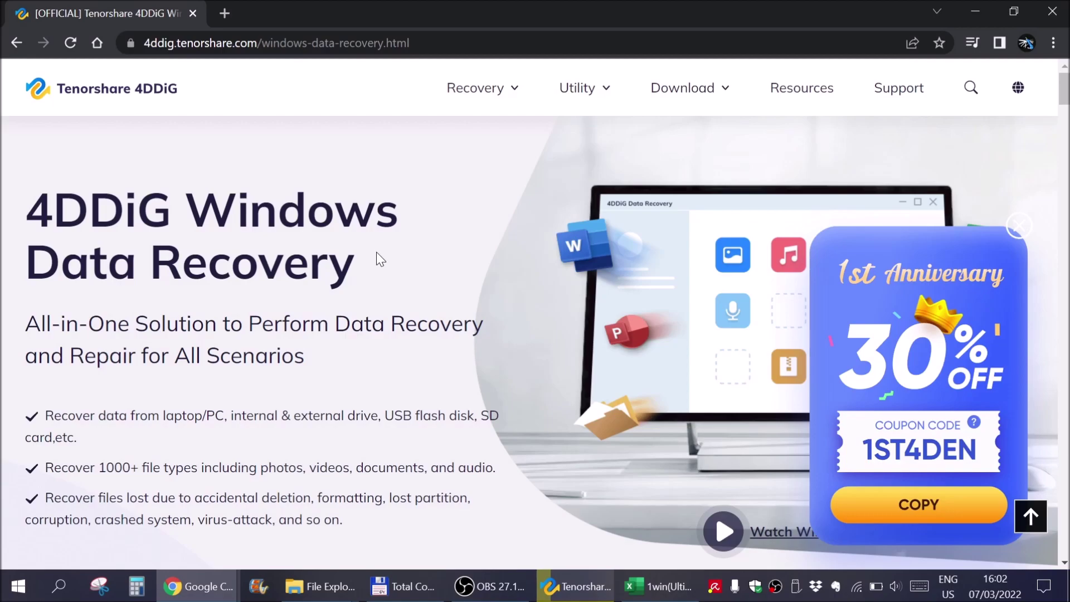